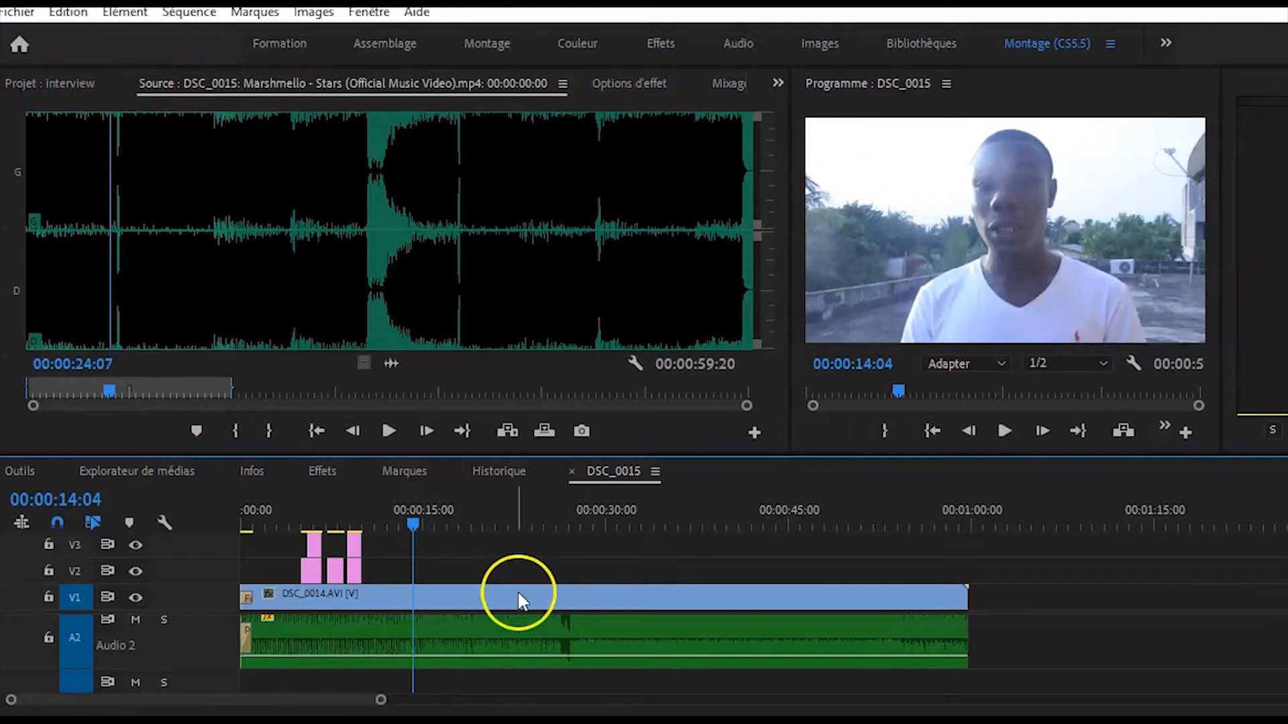
- Check the available tools and play the sequence from 00:00:05:00 to preview the first title overlay on V2 and V3
click(23, 474)
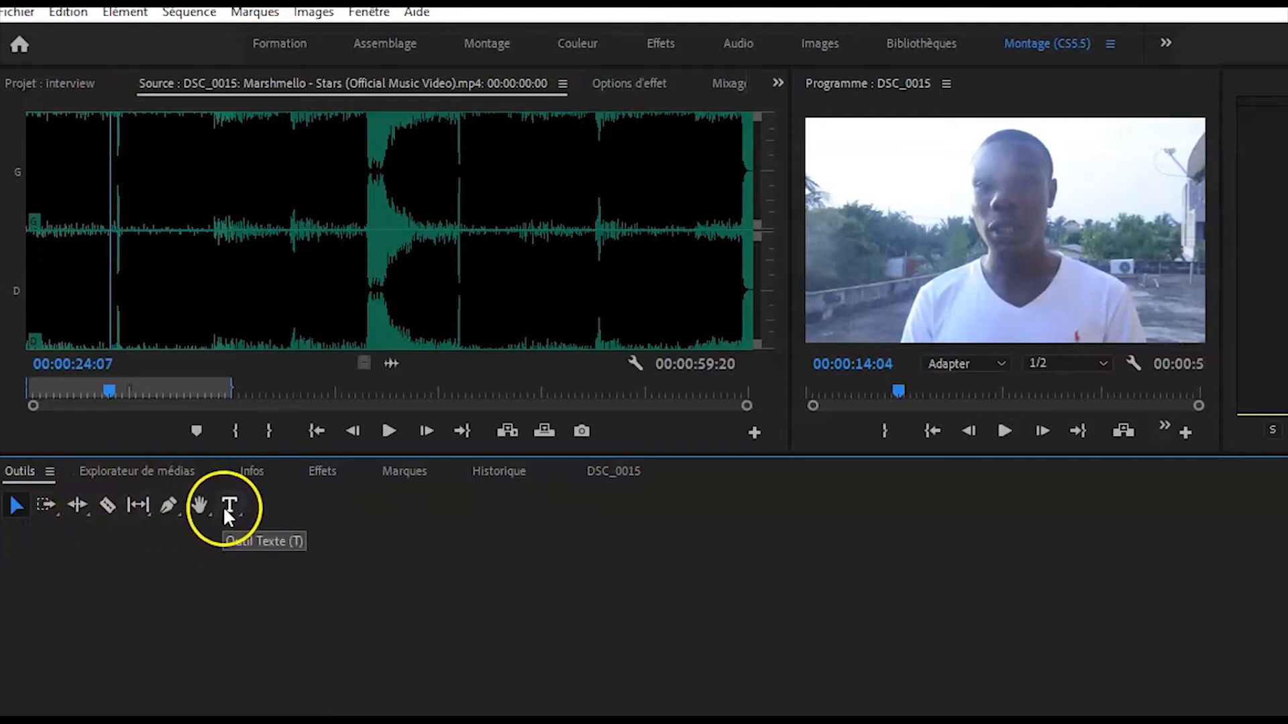
click(609, 481)
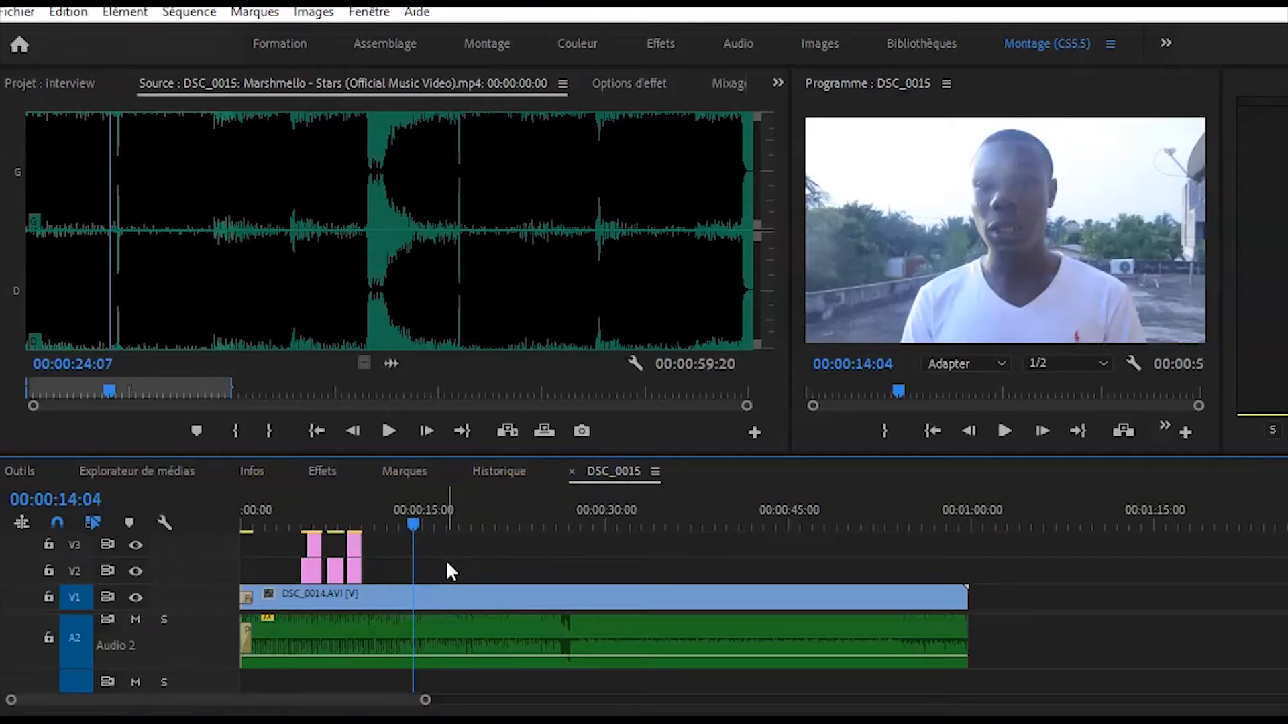
drag(413, 525, 309, 545)
drag(425, 699, 295, 705)
drag(520, 534, 484, 514)
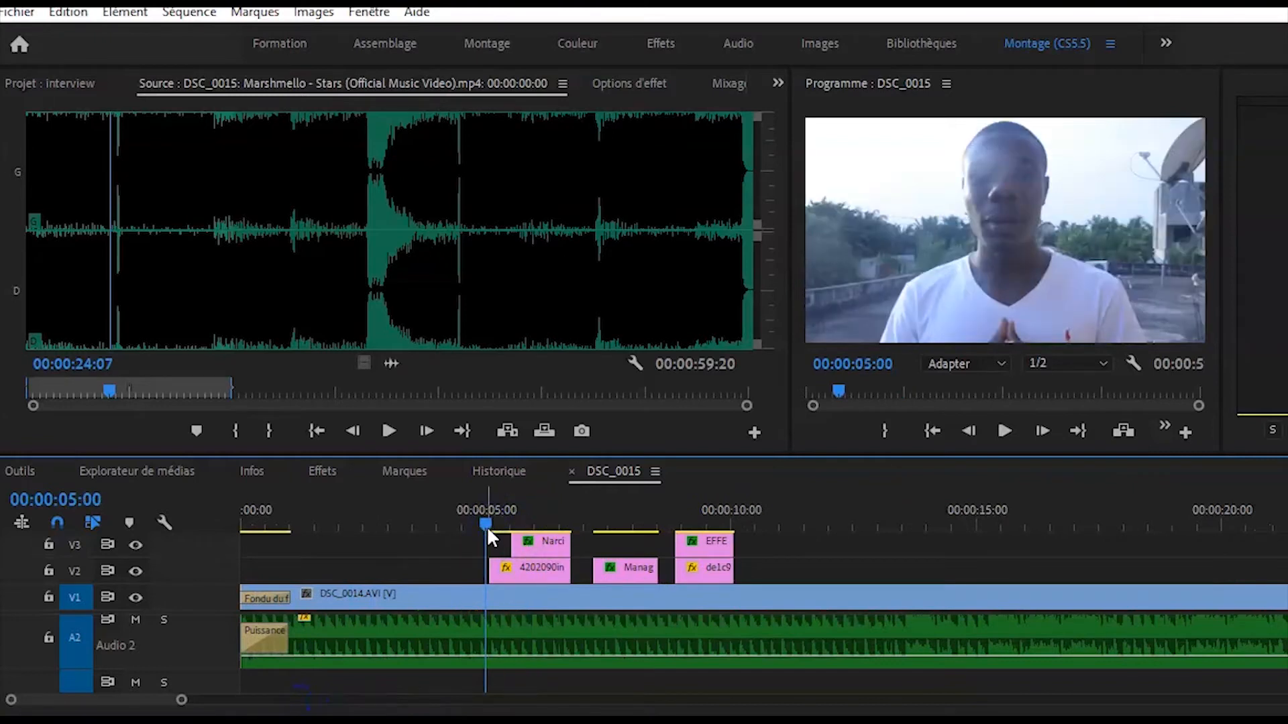
key(space)
key(space)
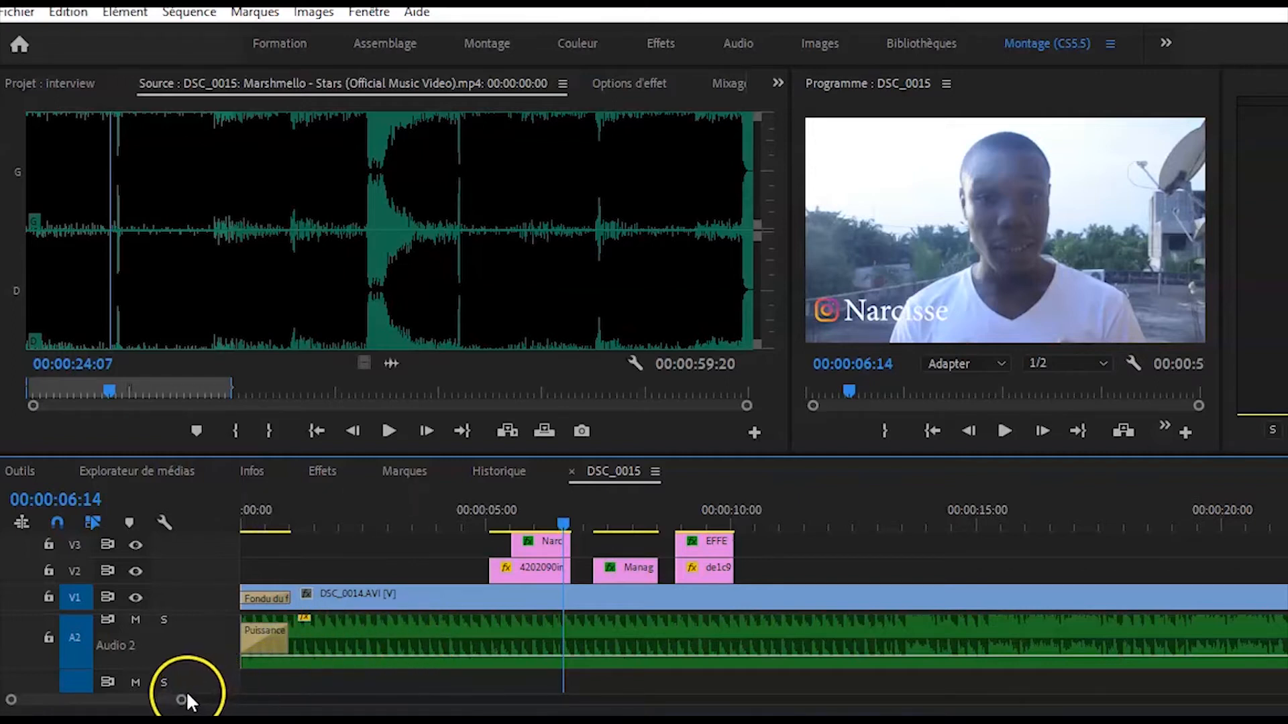
- Examine the fade at the sequence start and browse the video transitions, including the Fondu category, in the effects library
drag(557, 522, 259, 562)
click(273, 600)
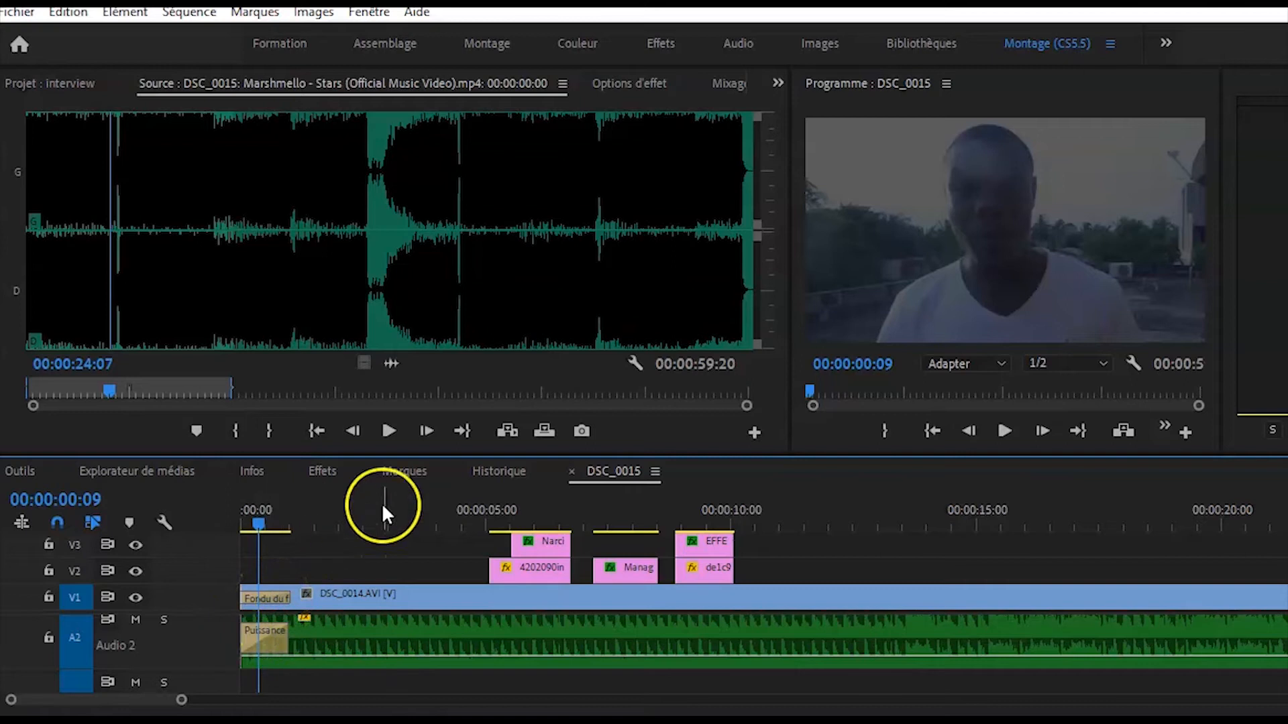
click(327, 471)
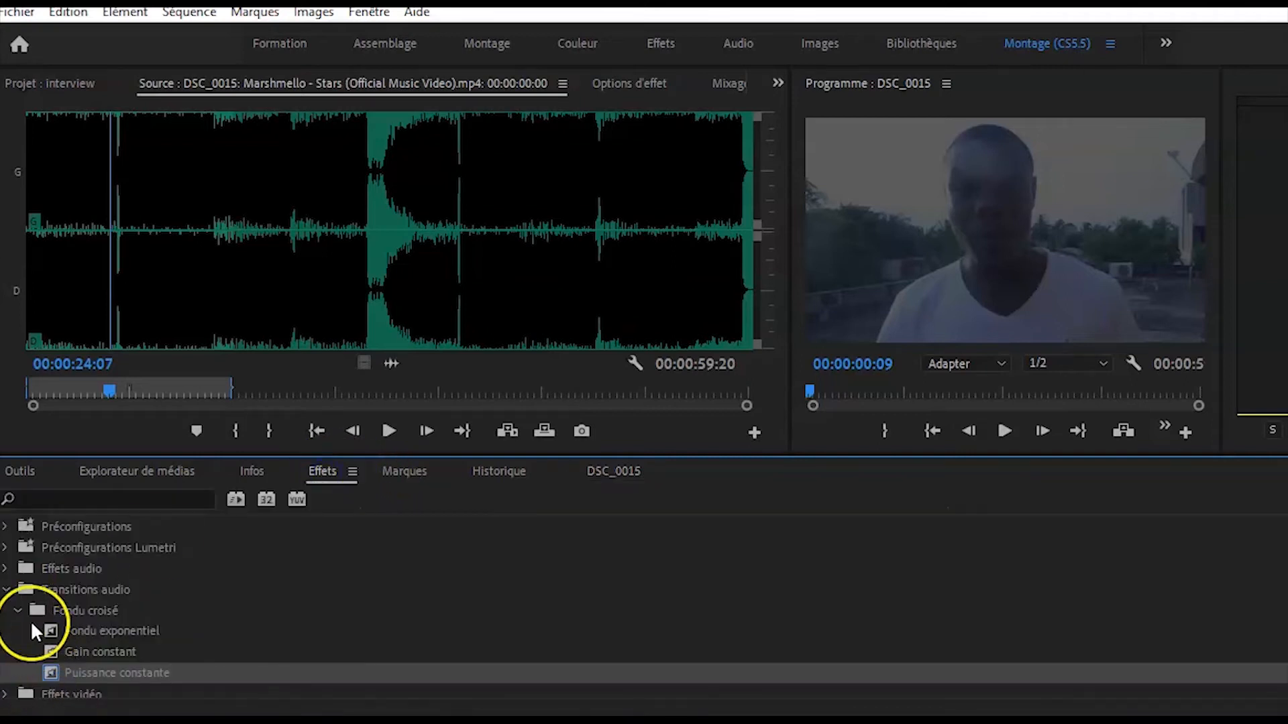
click(13, 611)
click(9, 589)
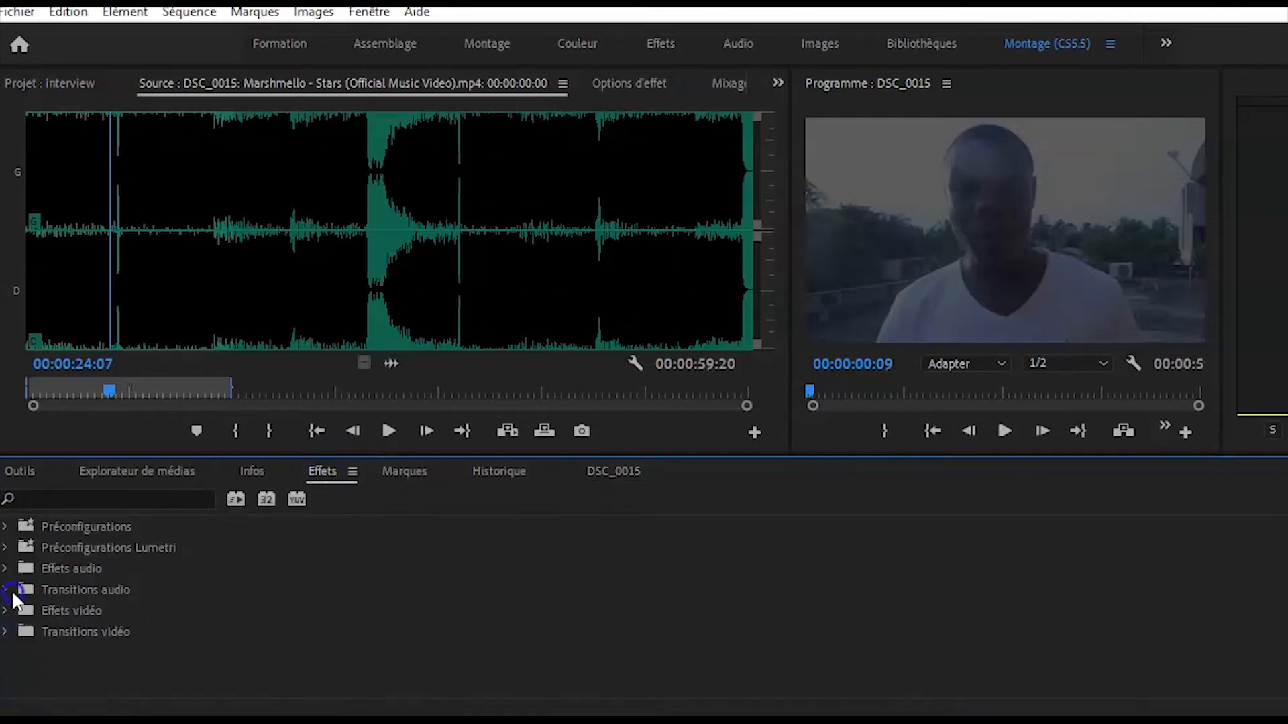
click(7, 631)
scroll(67, 641, down, 1)
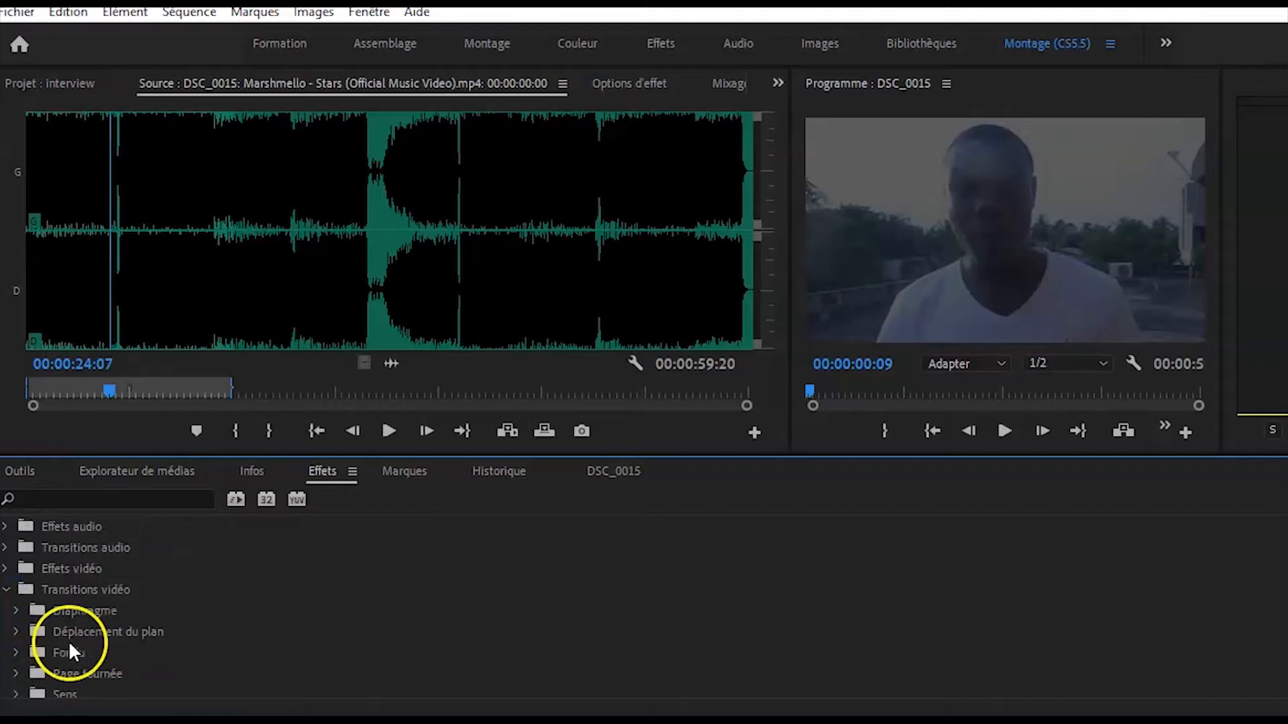
scroll(71, 645, down, 1)
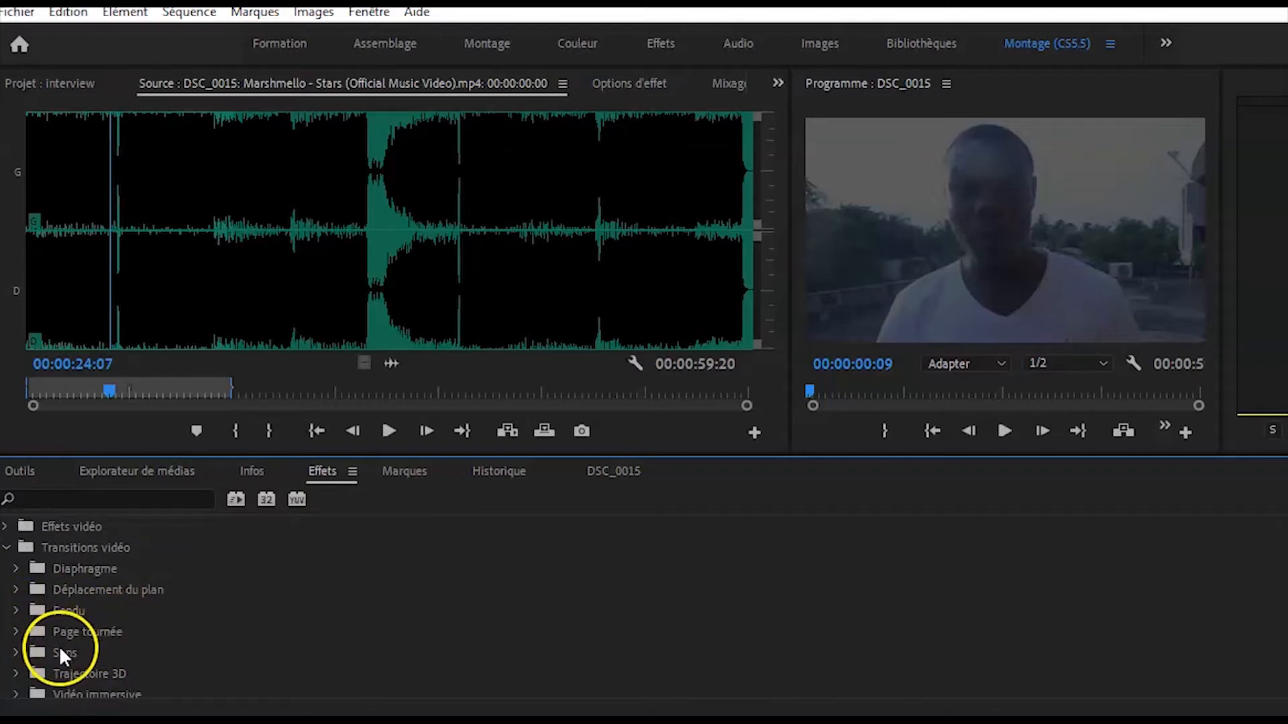
click(17, 610)
scroll(107, 665, down, 1)
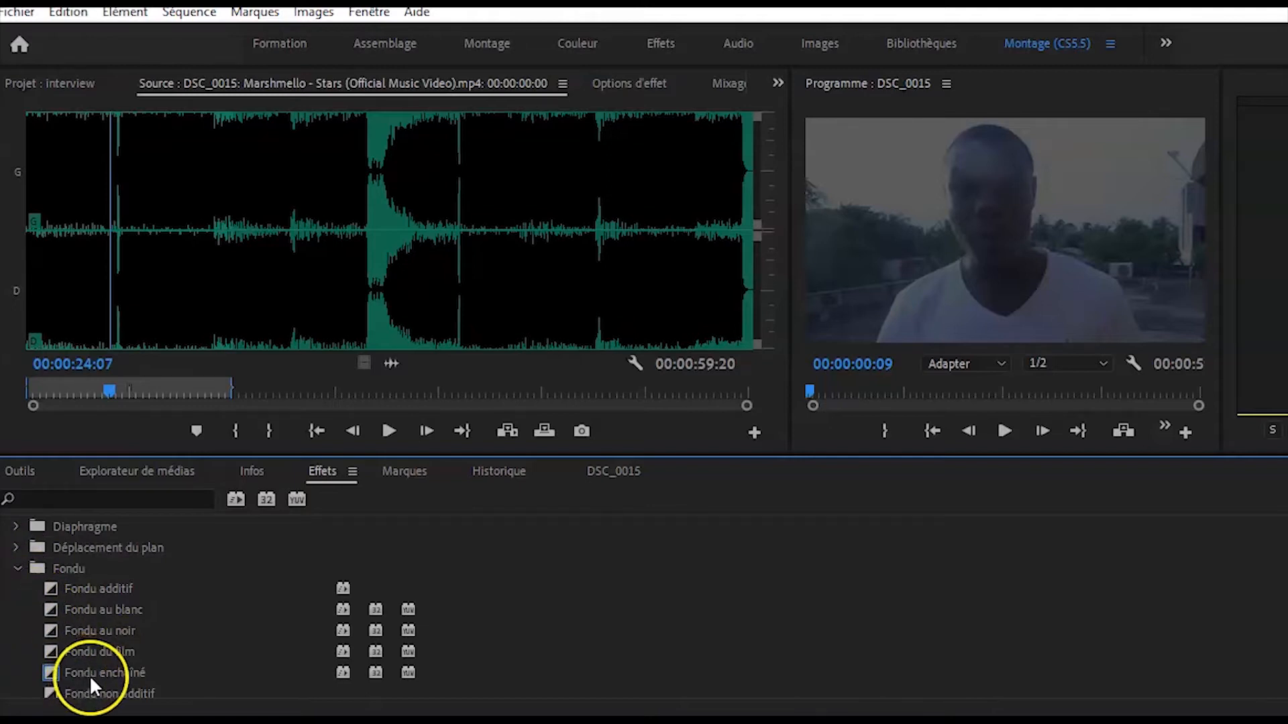
click(19, 569)
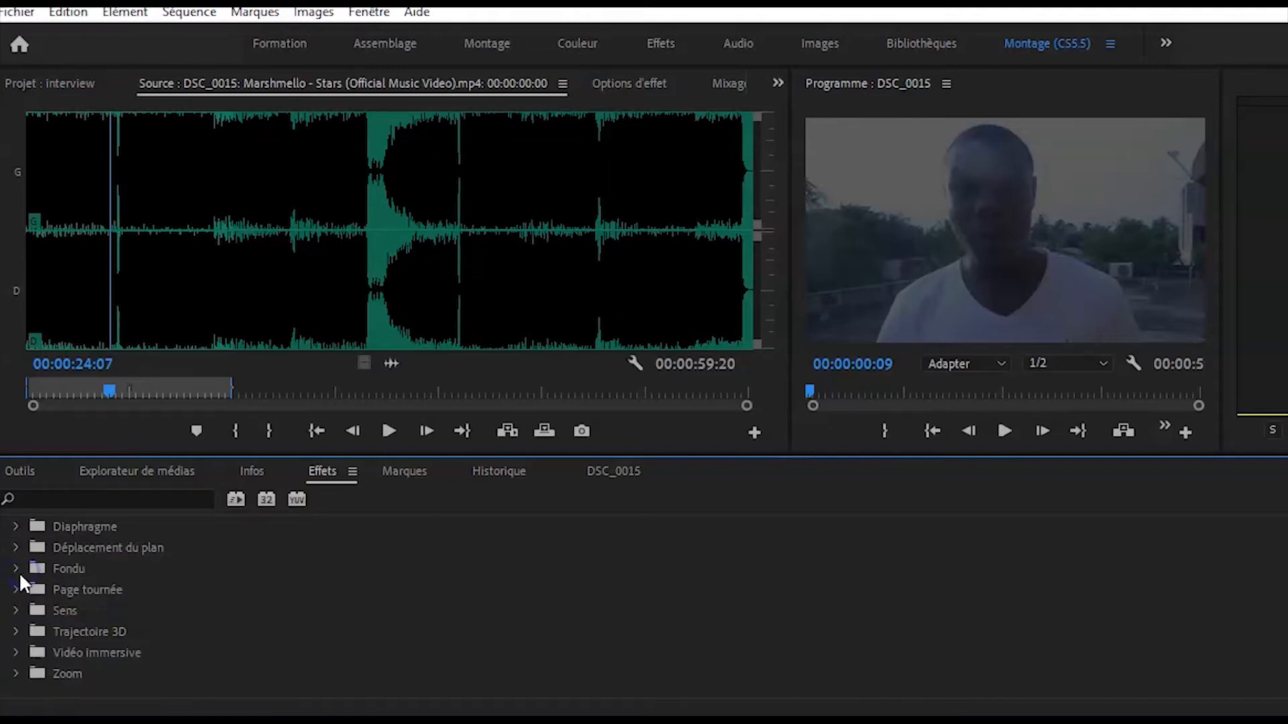
click(607, 488)
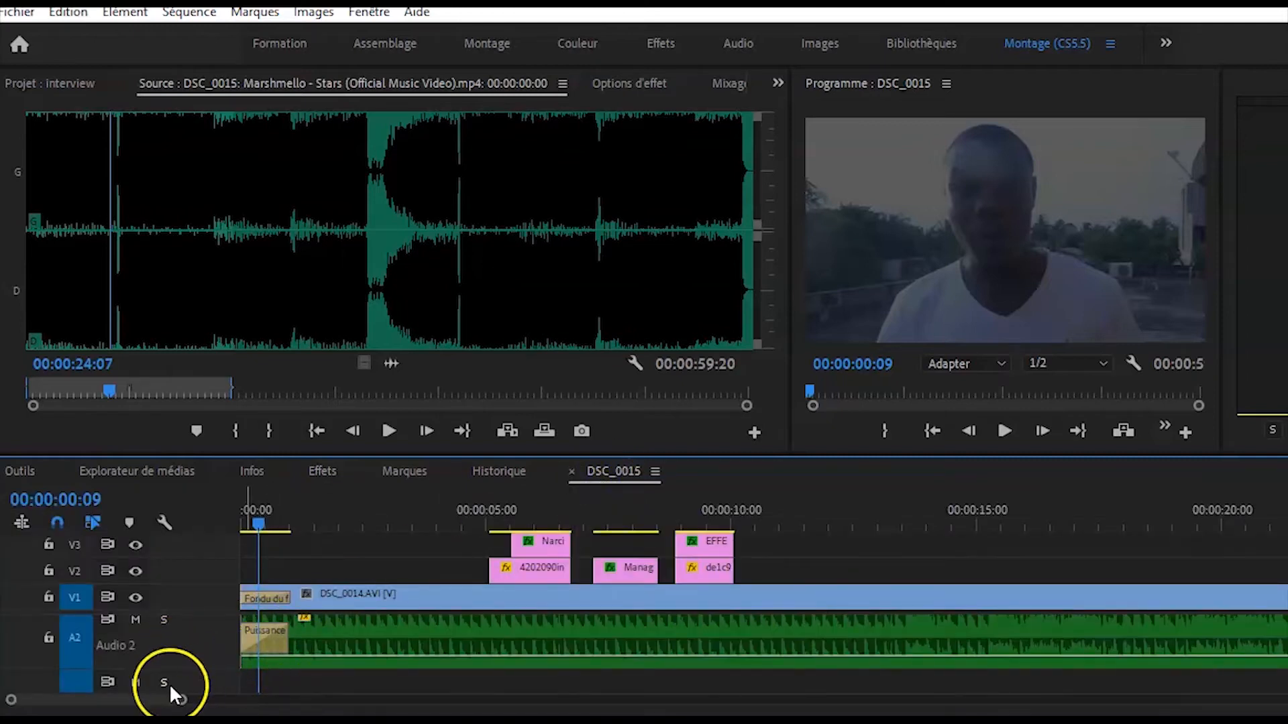
- Play the whole sequence from 00:00:00:00 to review the edit
drag(182, 700, 396, 674)
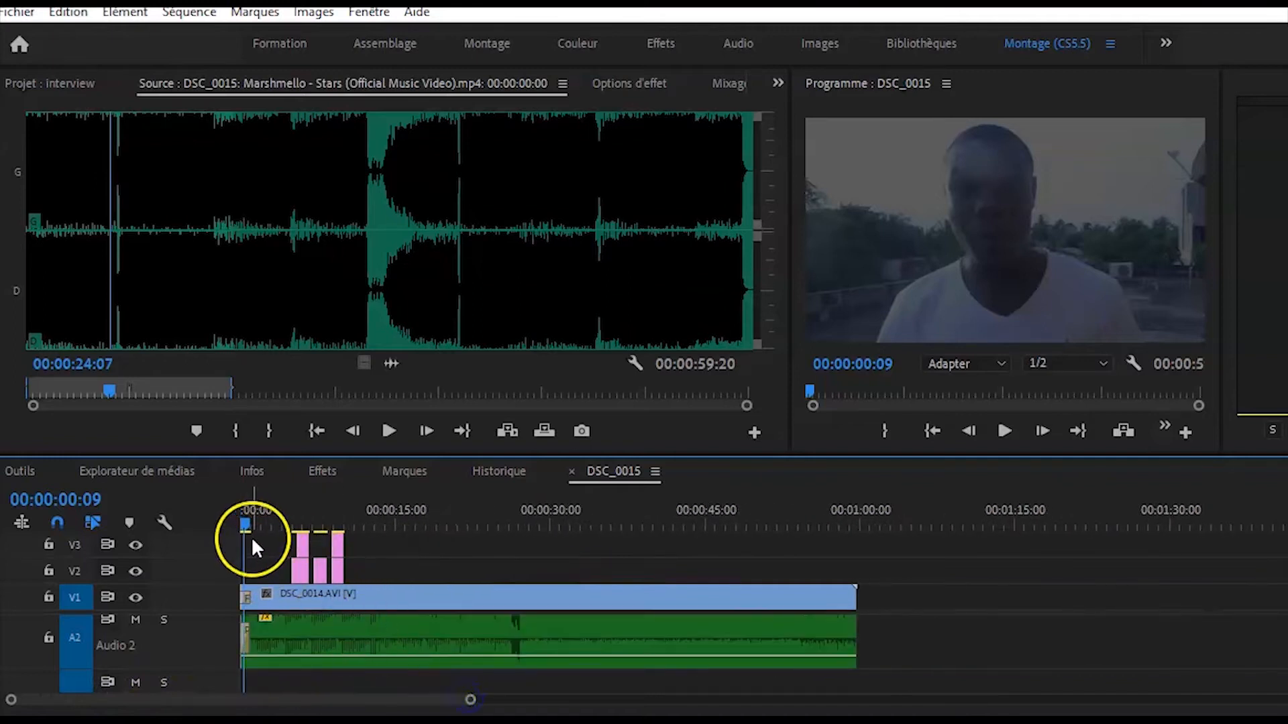
drag(243, 520, 230, 520)
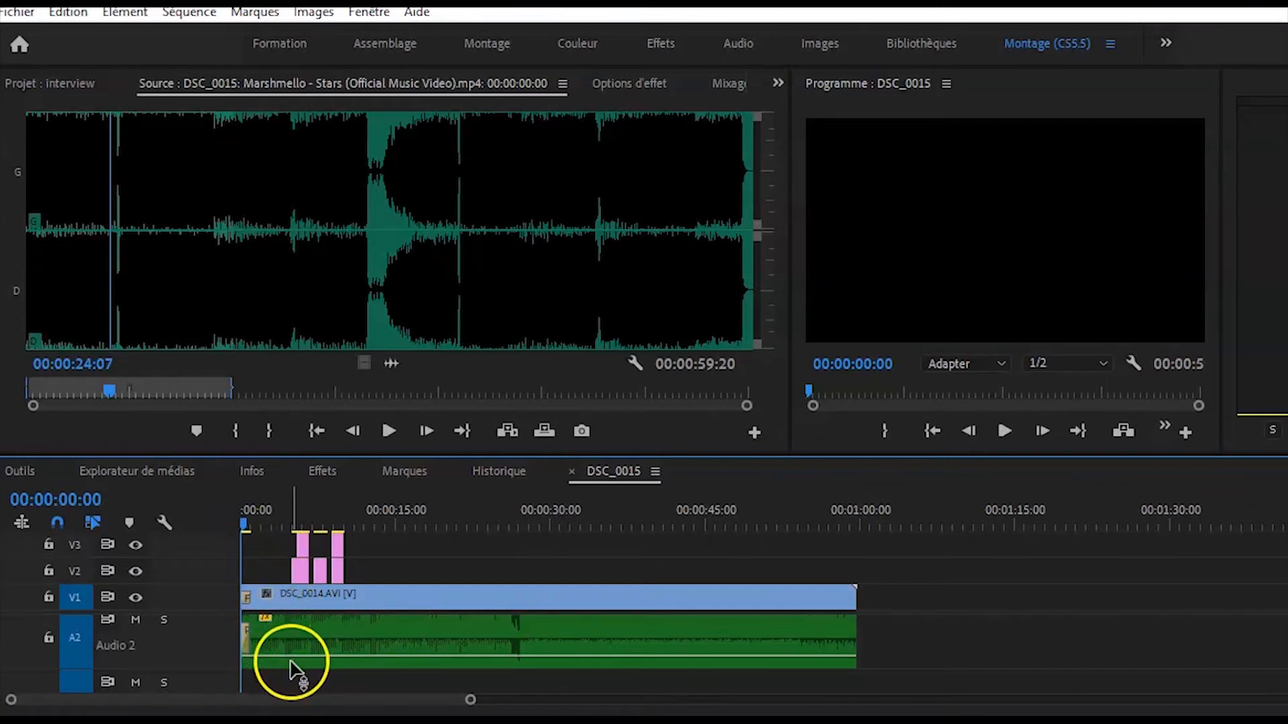
key(space)
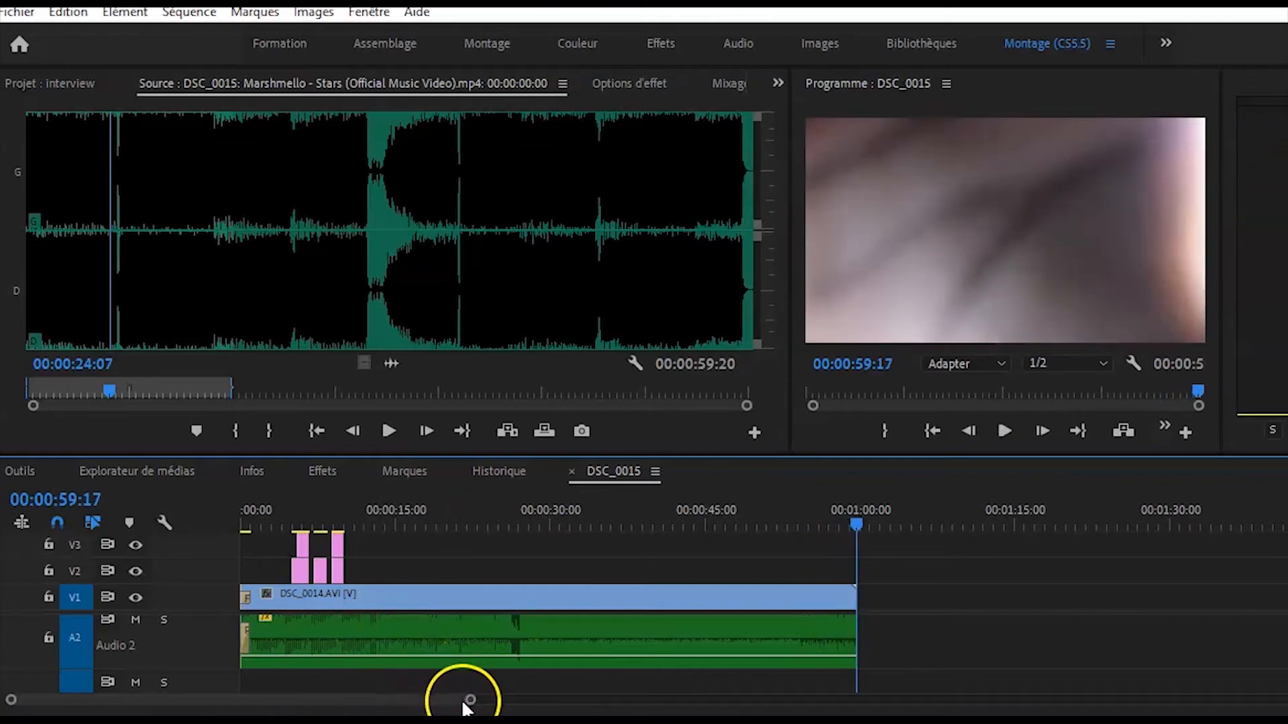
- Split the DSC_0014.AVI clip on V1 at 00:00:59:17 with the Razor tool
drag(470, 700, 285, 715)
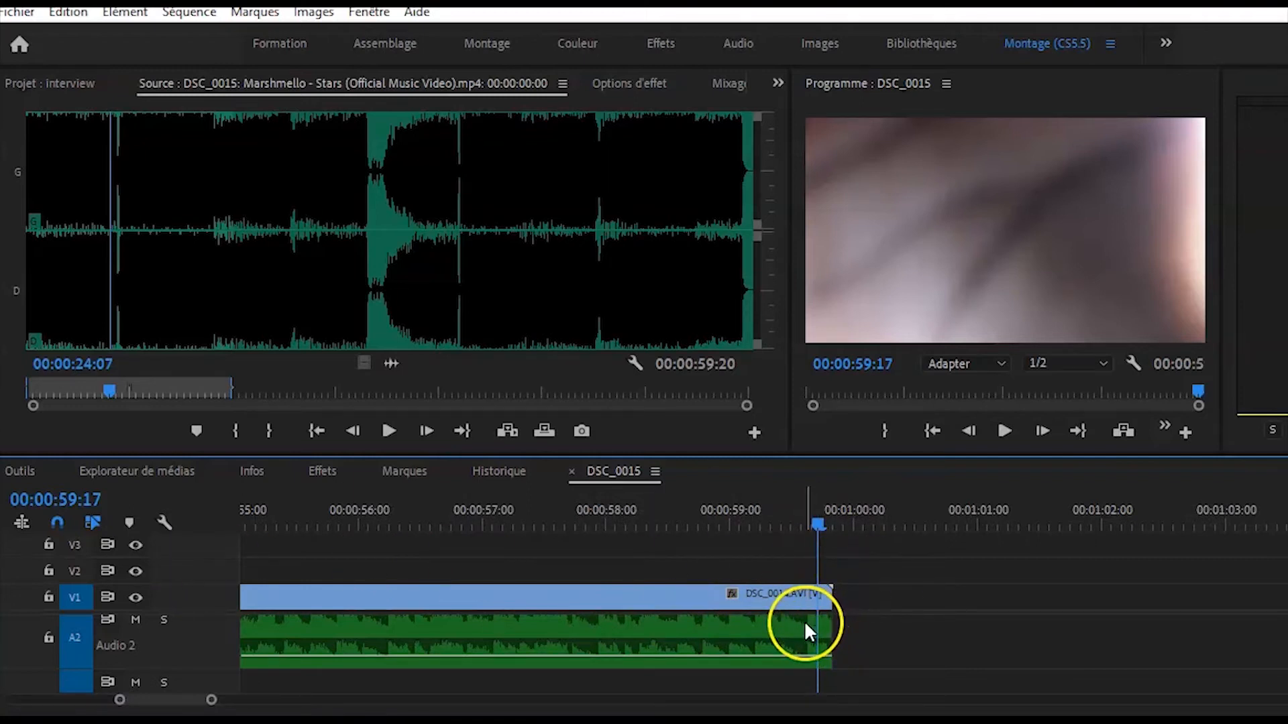
click(31, 474)
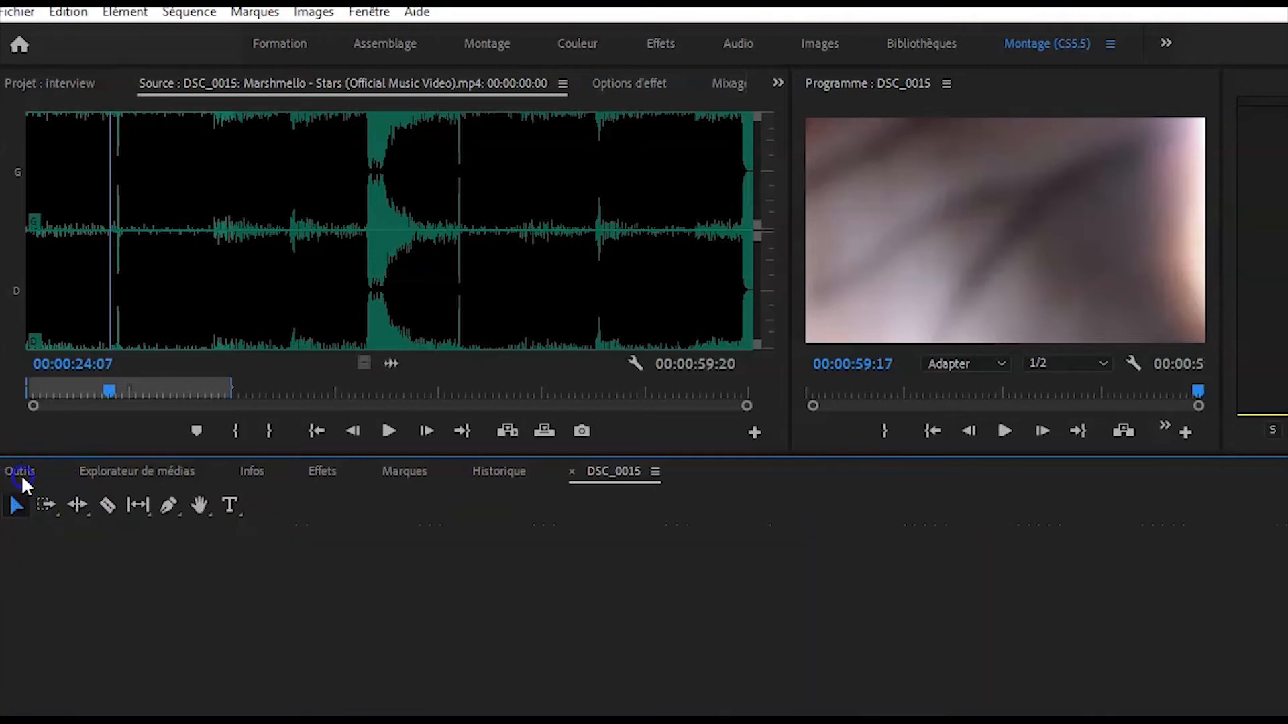
click(170, 506)
click(111, 505)
click(611, 471)
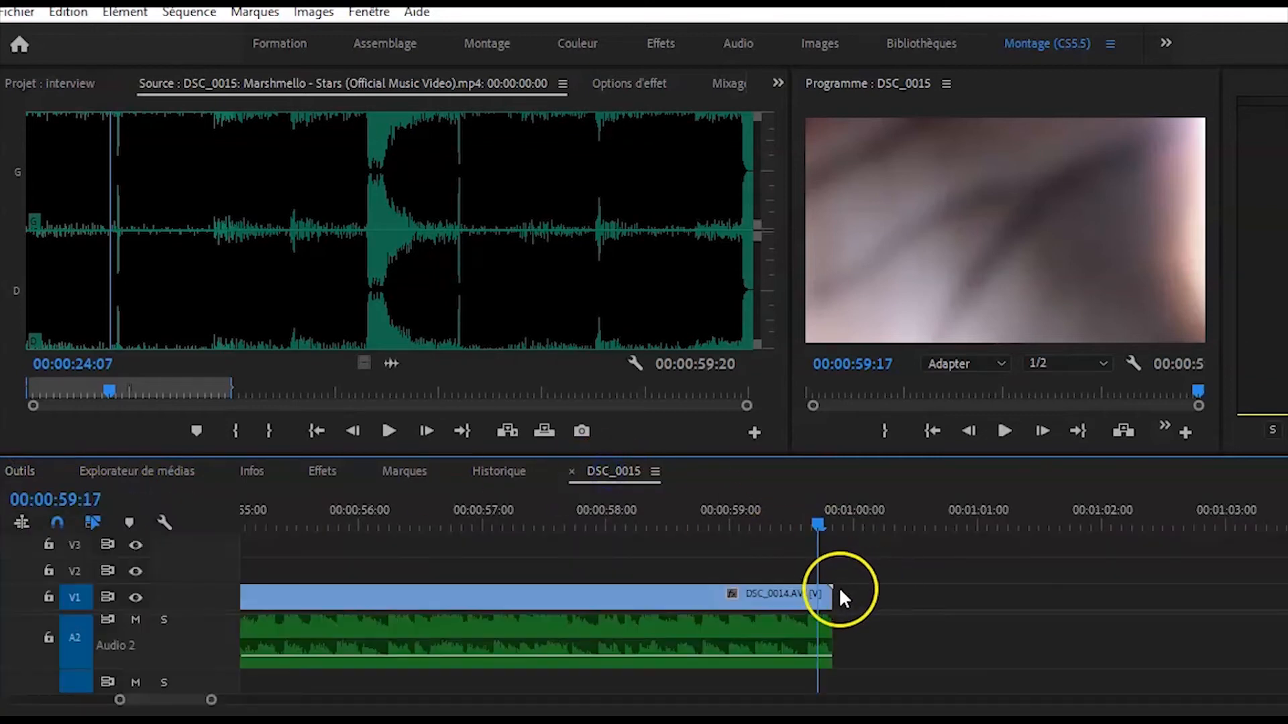
click(818, 596)
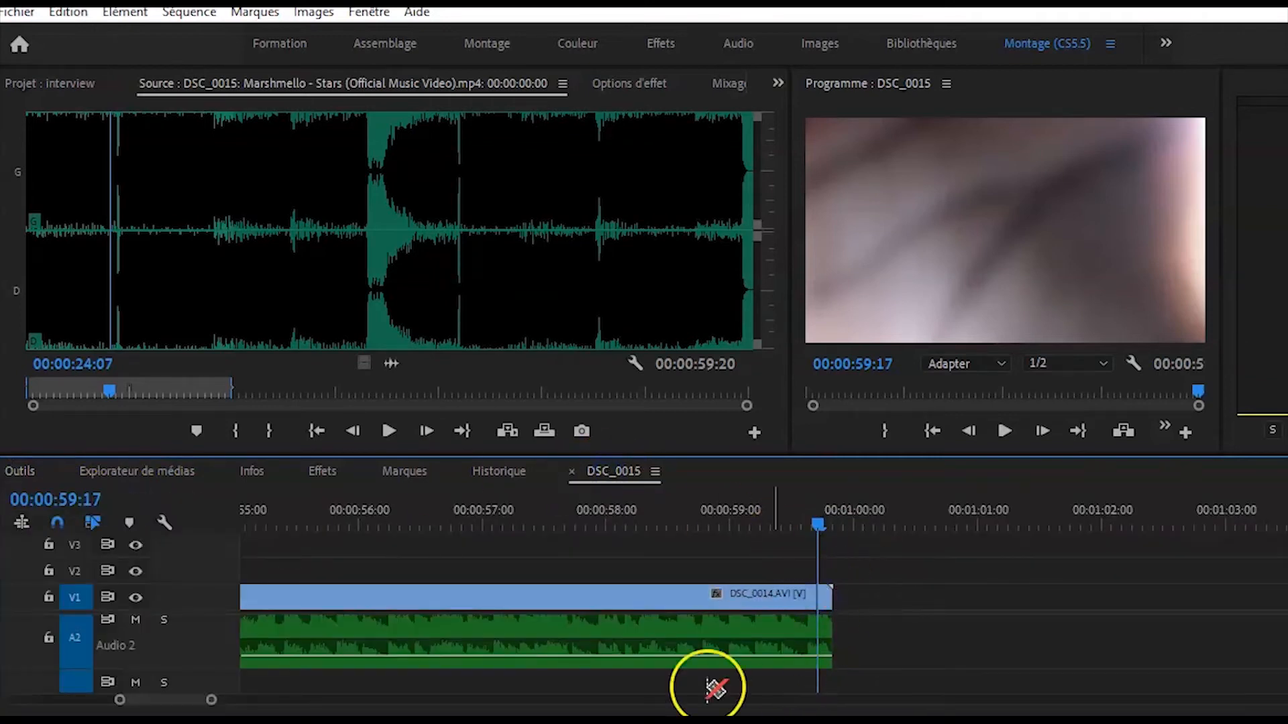
- Delete the short leftover piece of DSC_0014.AVI after the cut at 00:00:59:17
drag(209, 701, 161, 700)
drag(819, 537, 856, 533)
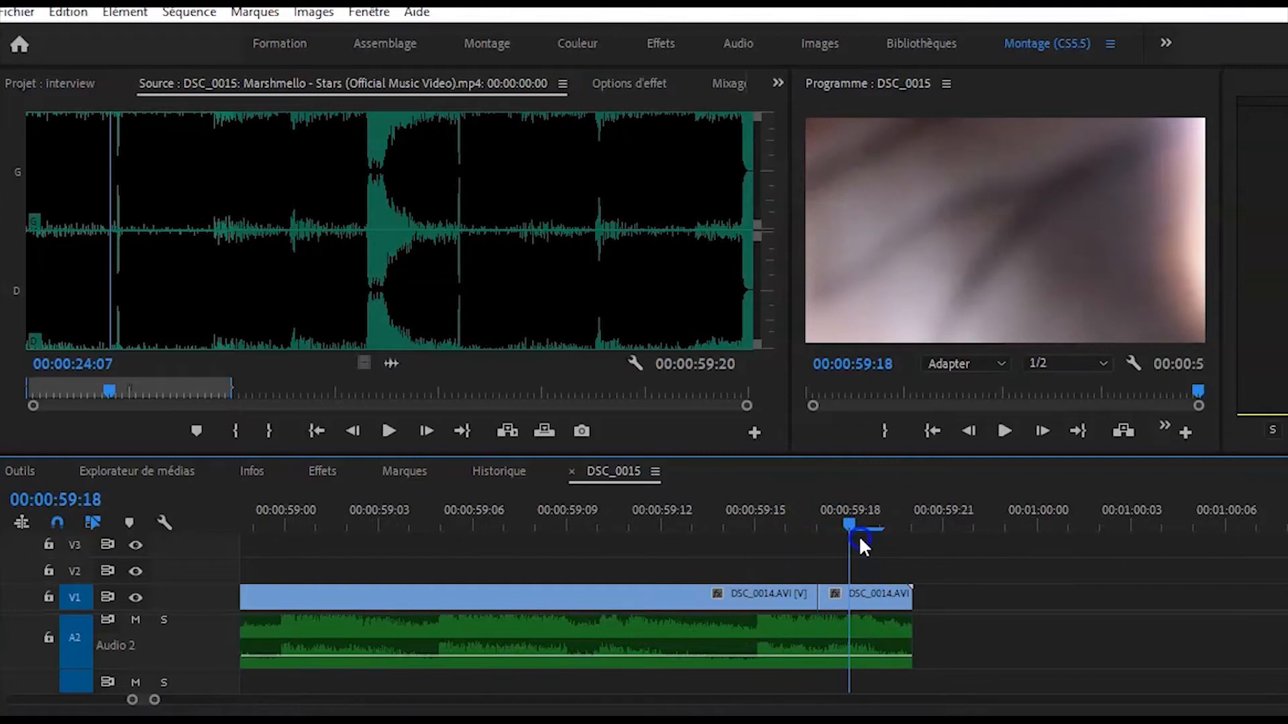
click(23, 474)
click(14, 510)
click(617, 473)
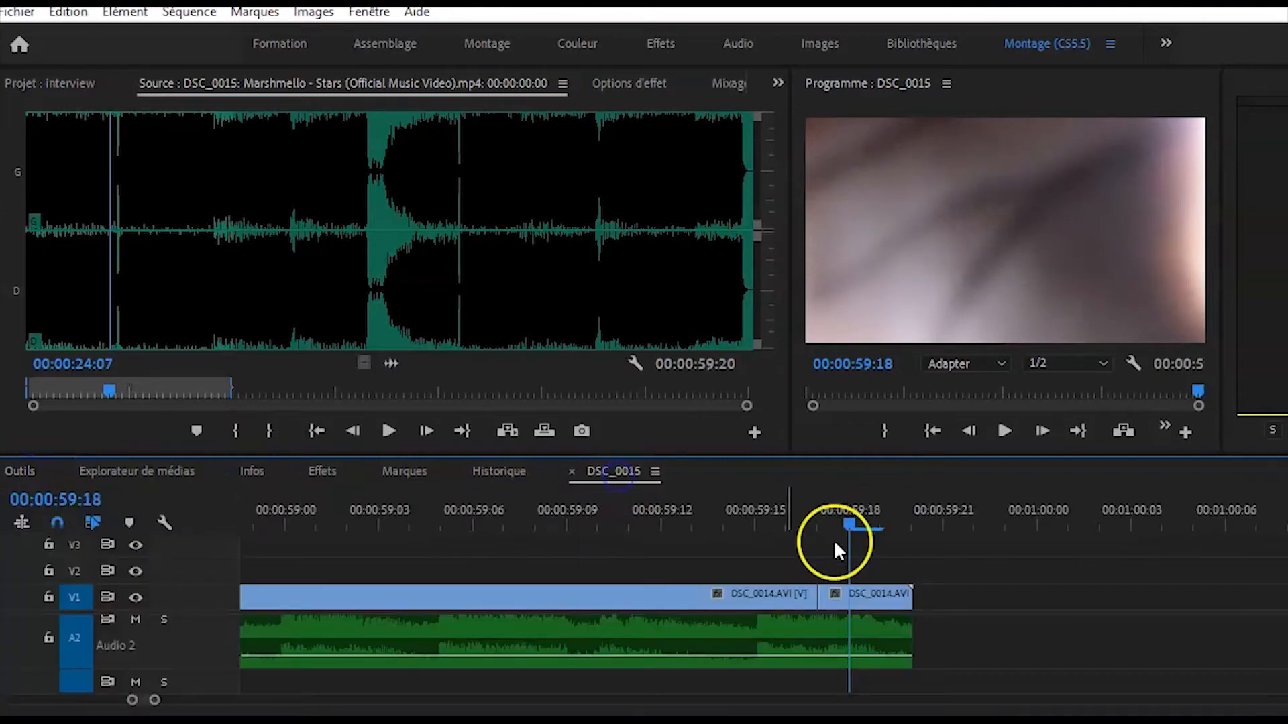
click(852, 604)
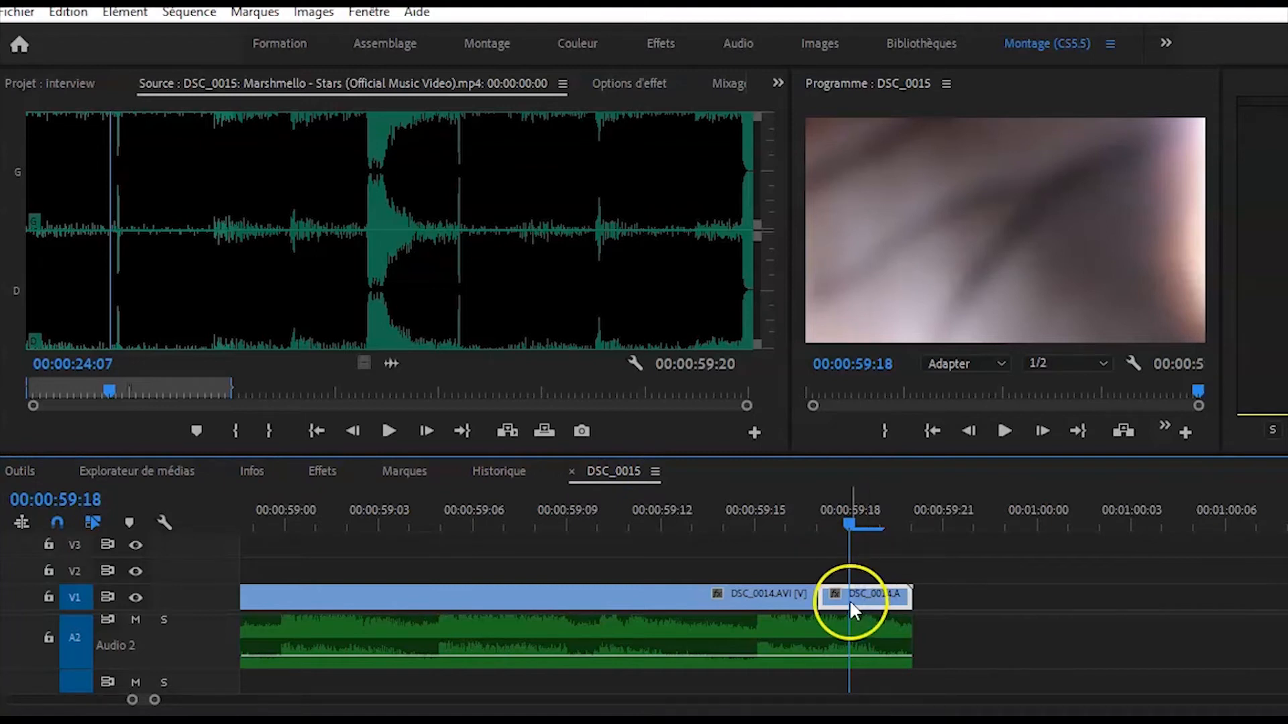
key(Delete)
- Trim the end of the music clip on A2 to 00:00:59:17 and save the project
drag(845, 524, 821, 523)
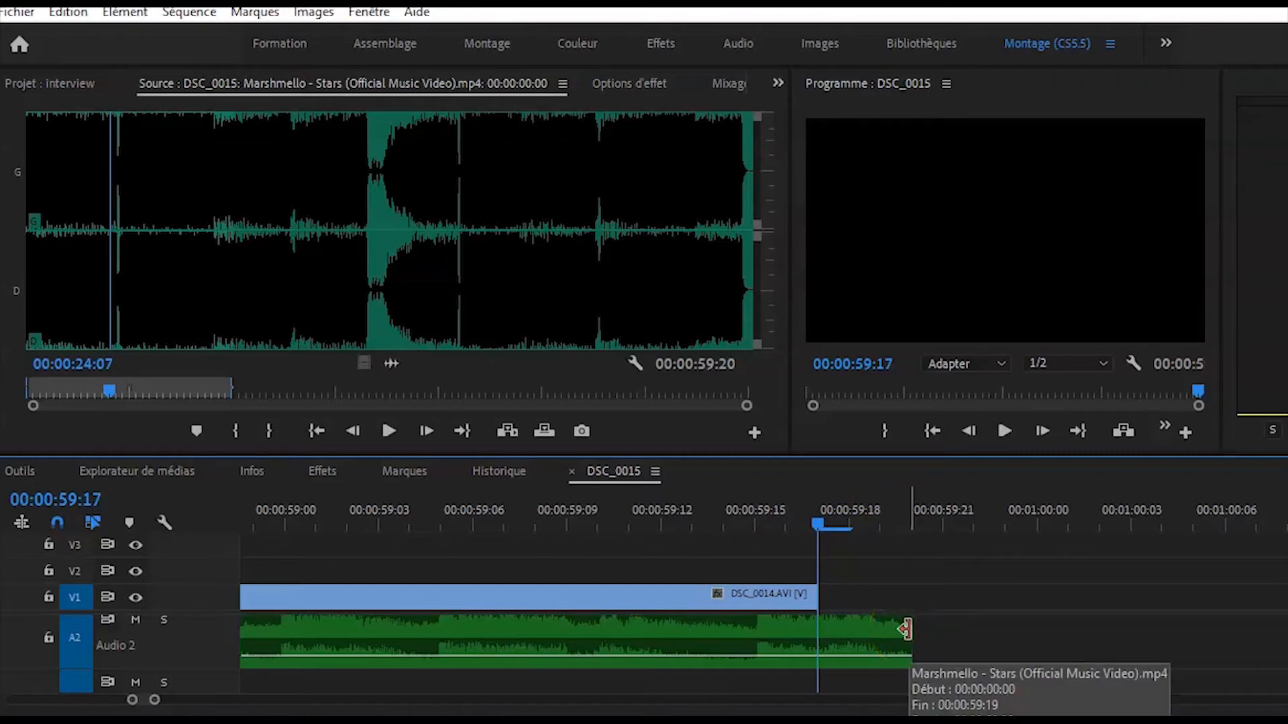
drag(905, 627, 819, 625)
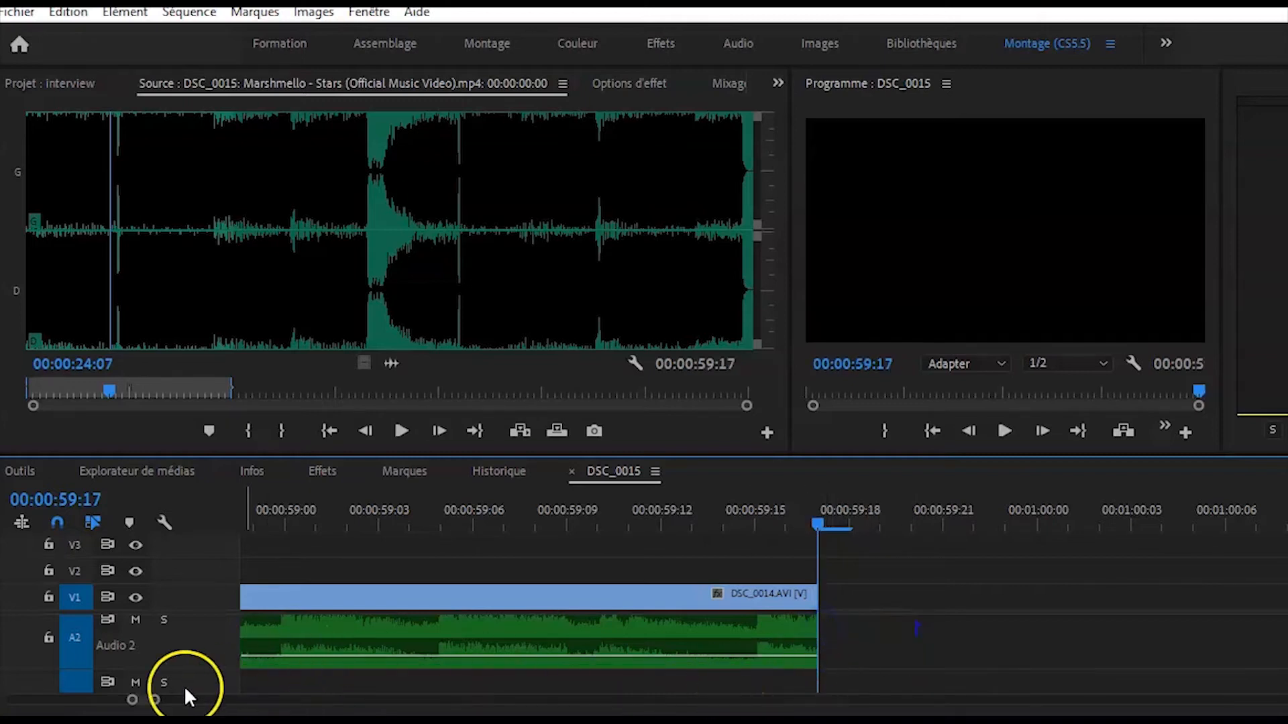
drag(155, 706, 156, 705)
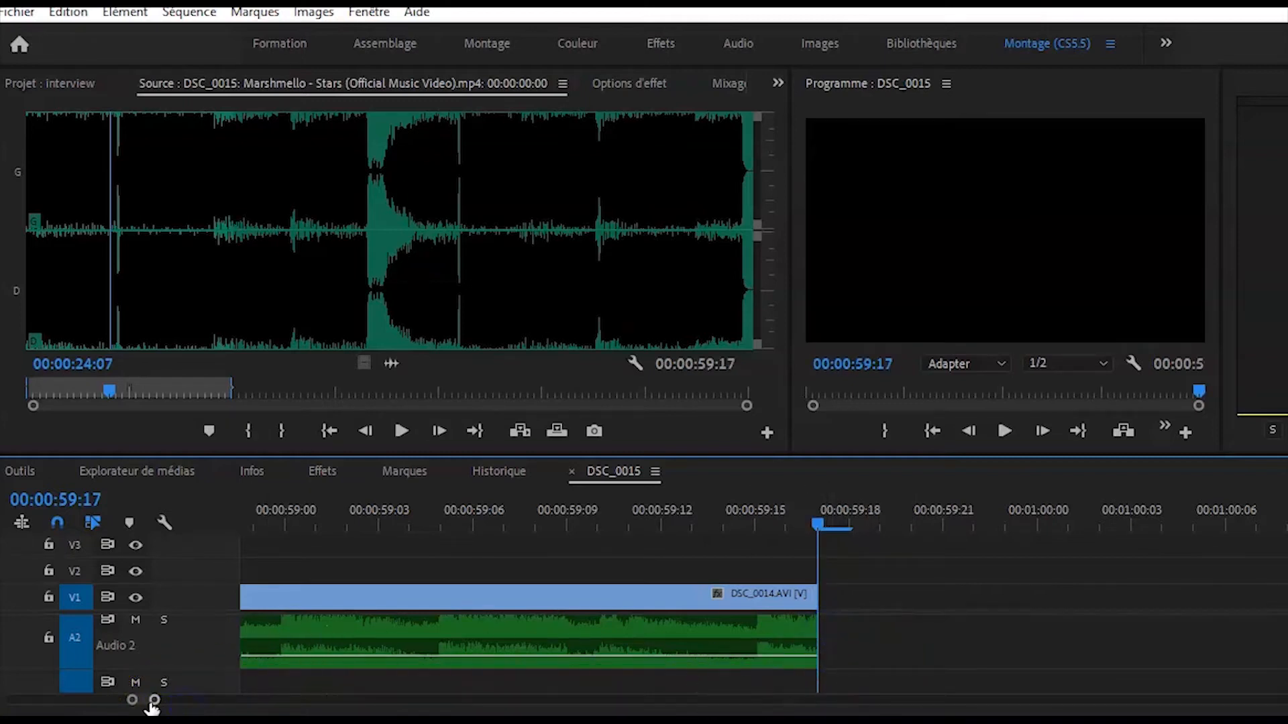
drag(272, 715, 340, 700)
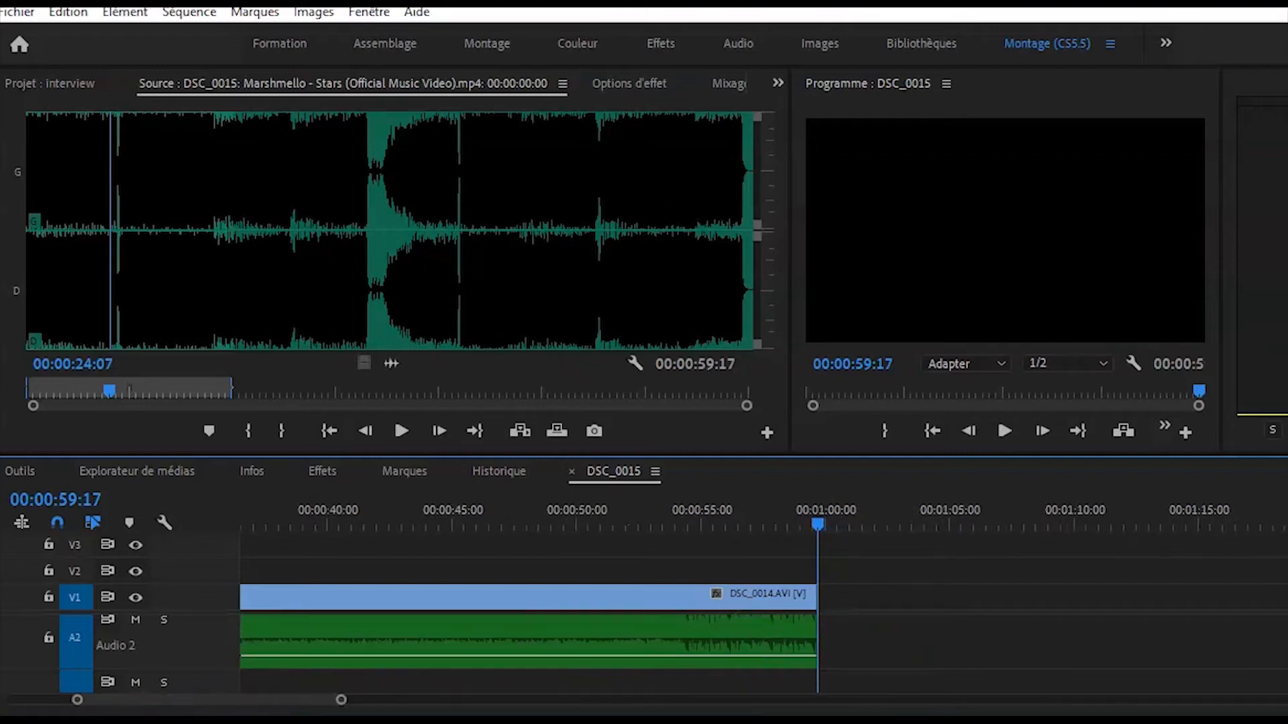
key(ctrl+s)
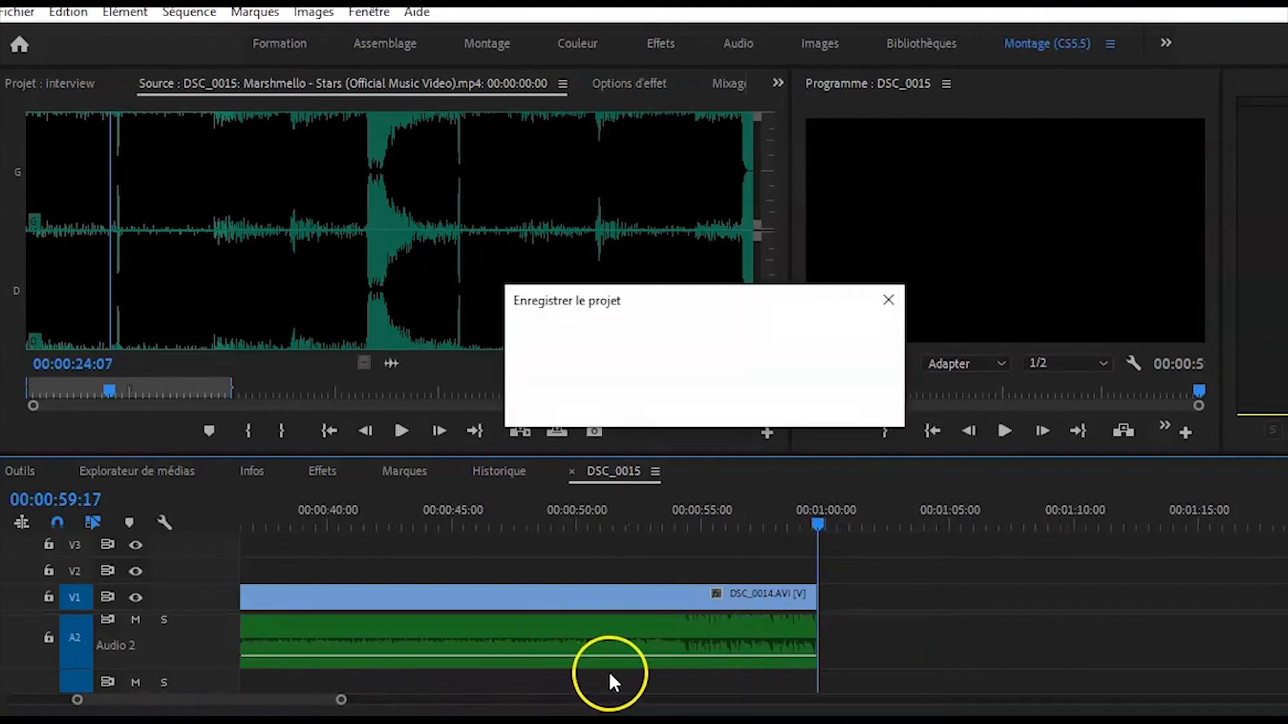
- Play the last moments of the sequence and split the V1 clip at 00:00:59:02 with the Razor tool
drag(813, 523, 774, 526)
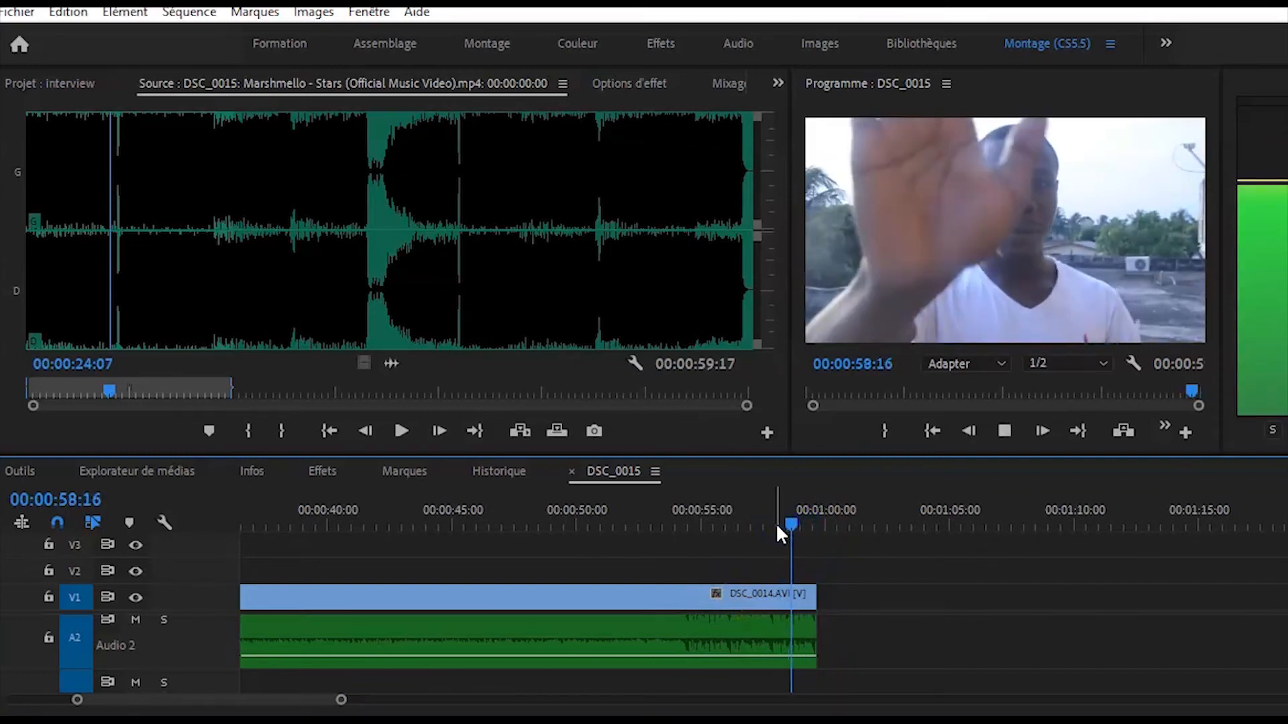
click(795, 560)
drag(341, 701, 245, 705)
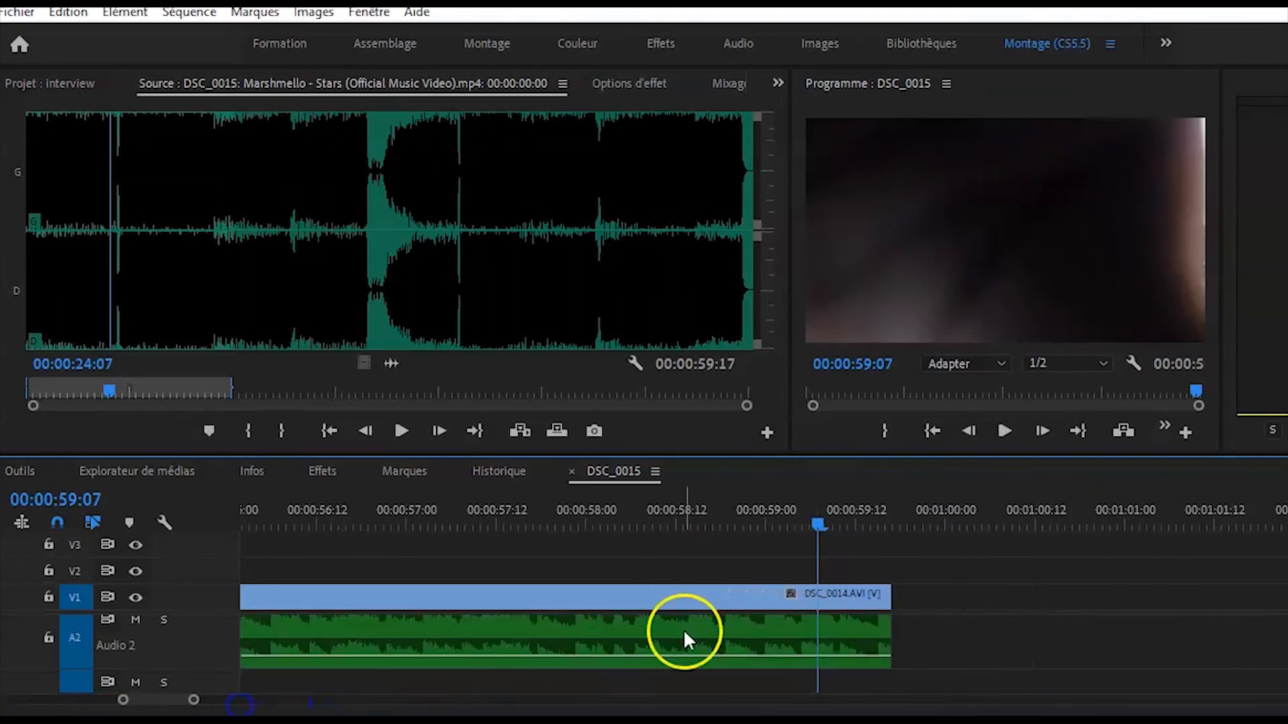
drag(815, 529, 783, 528)
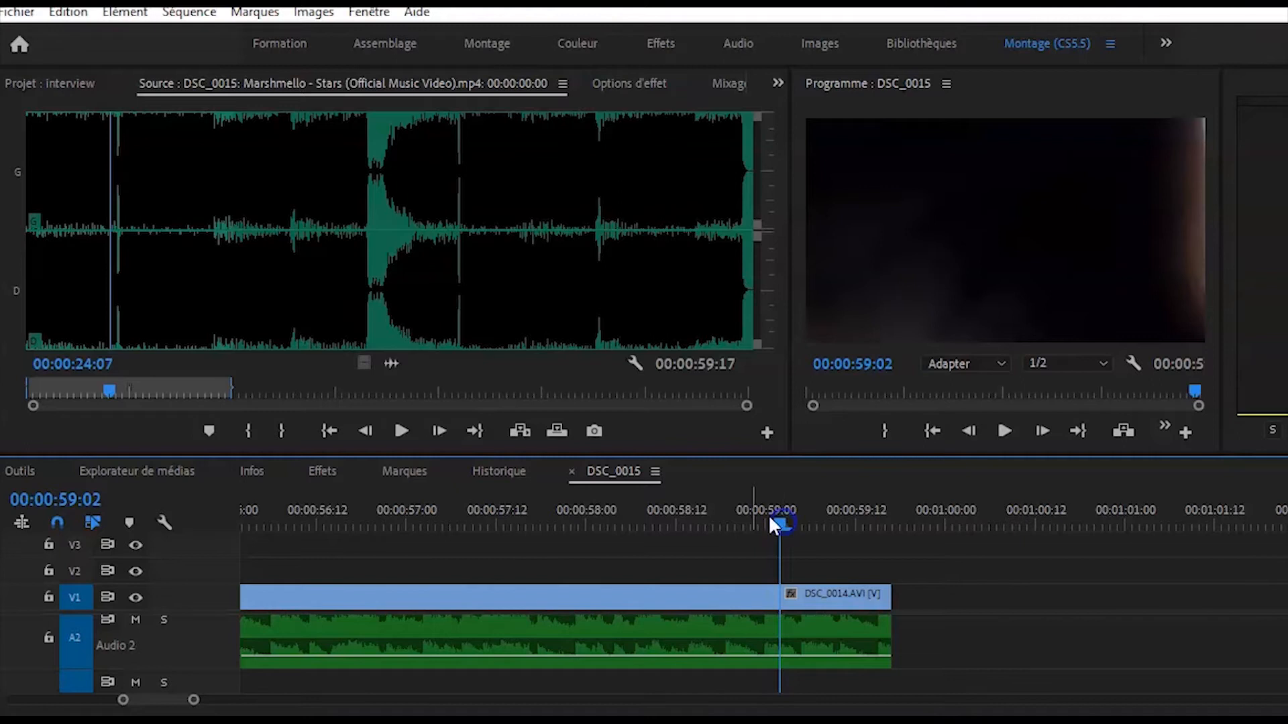
click(26, 472)
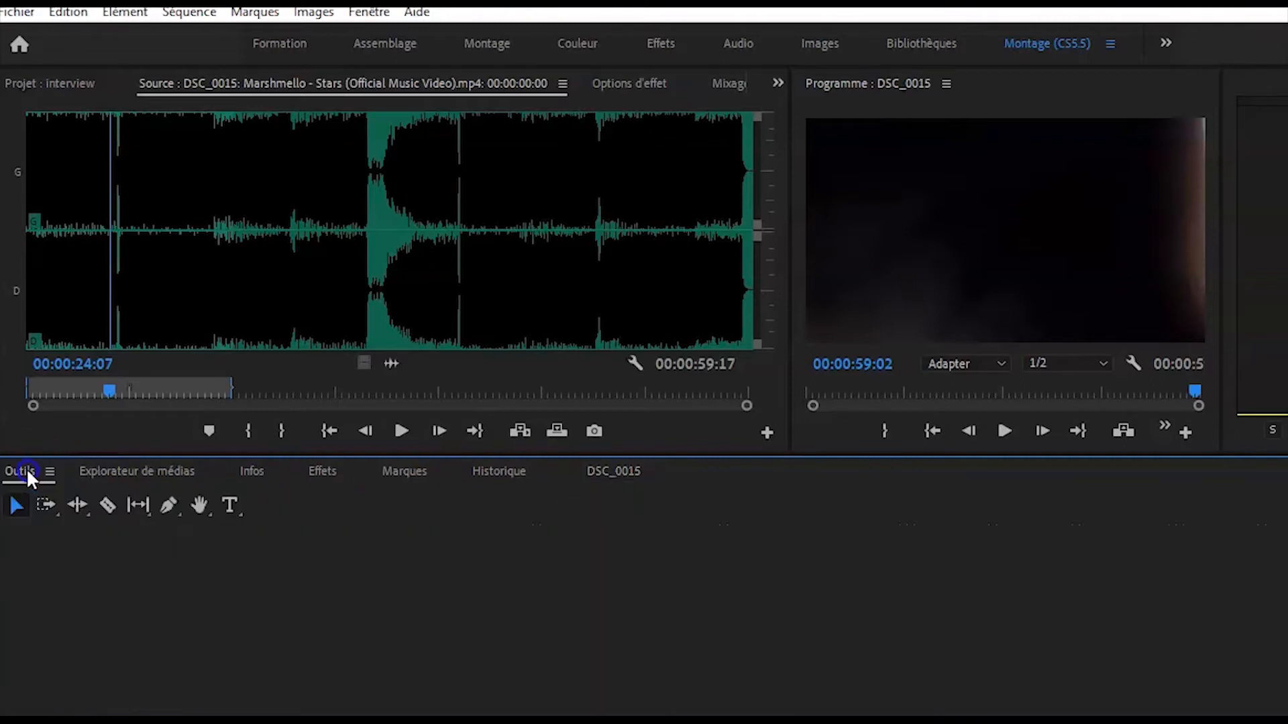
click(108, 505)
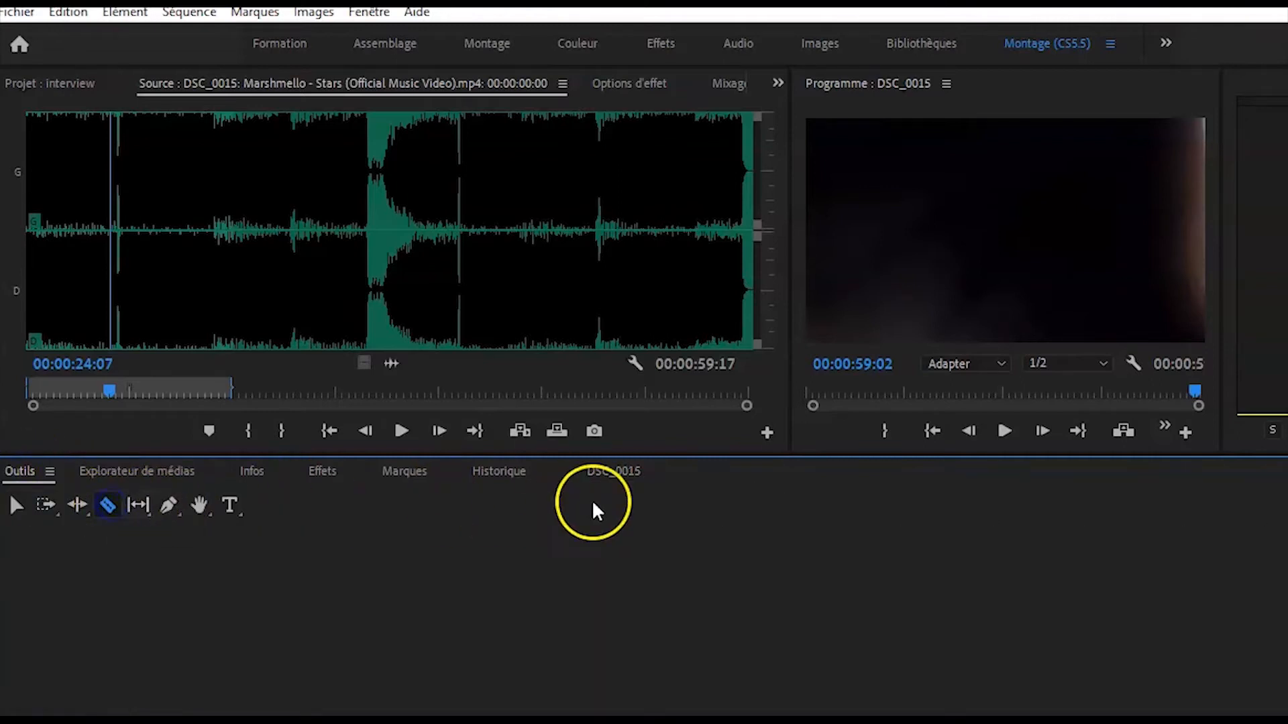
click(616, 471)
click(784, 594)
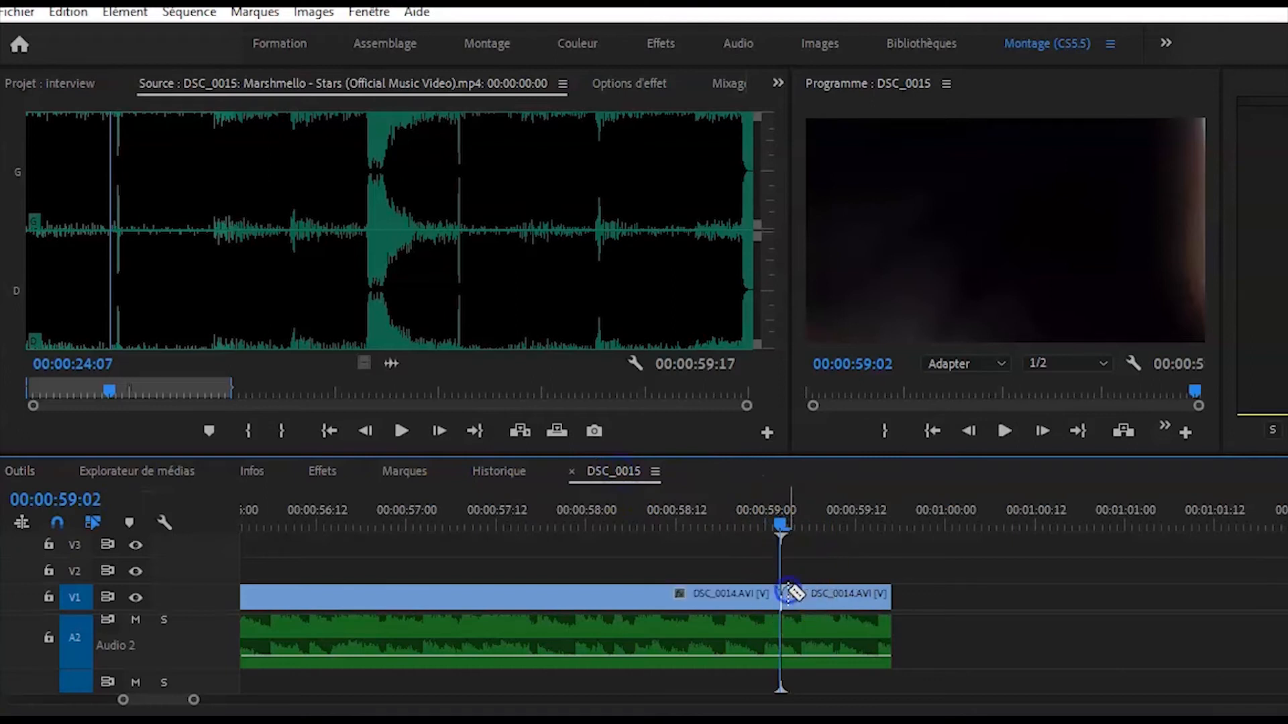
- Delete the short leftover piece of DSC_0014.AVI on V1 after the cut at 00:00:59:02
click(21, 471)
click(15, 505)
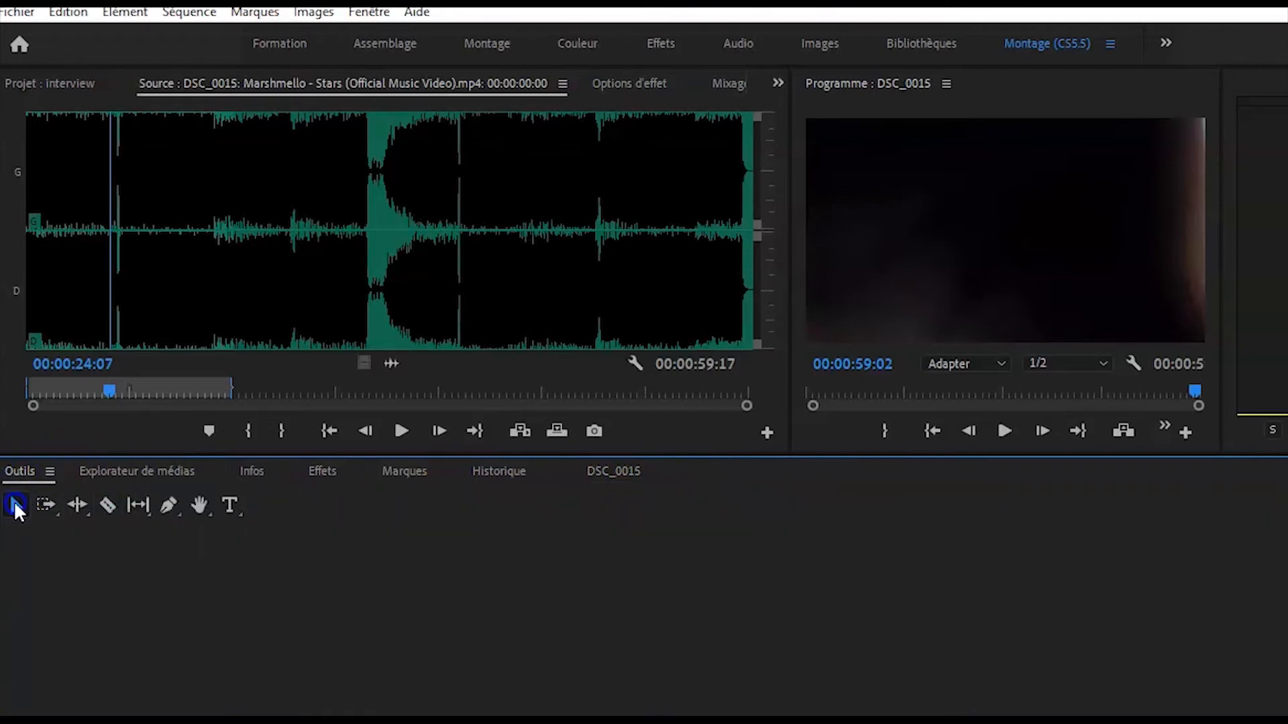
click(610, 474)
double_click(821, 594)
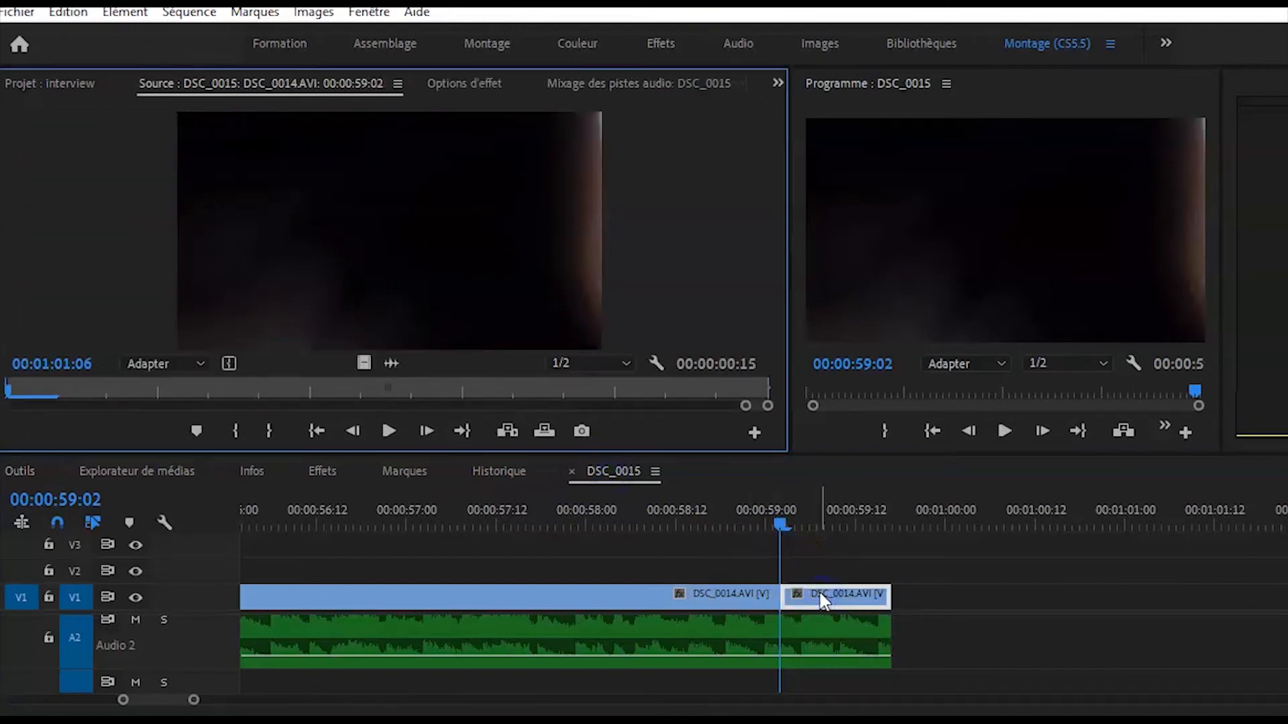
click(843, 623)
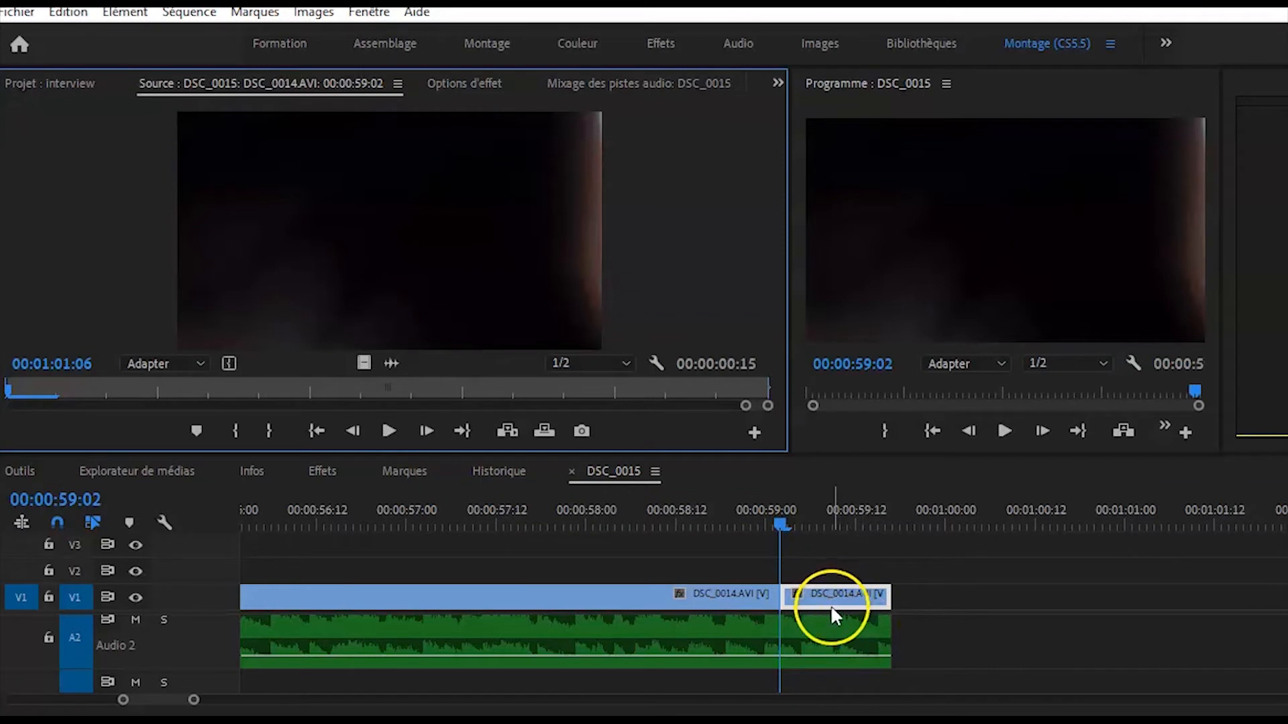
click(831, 600)
key(Delete)
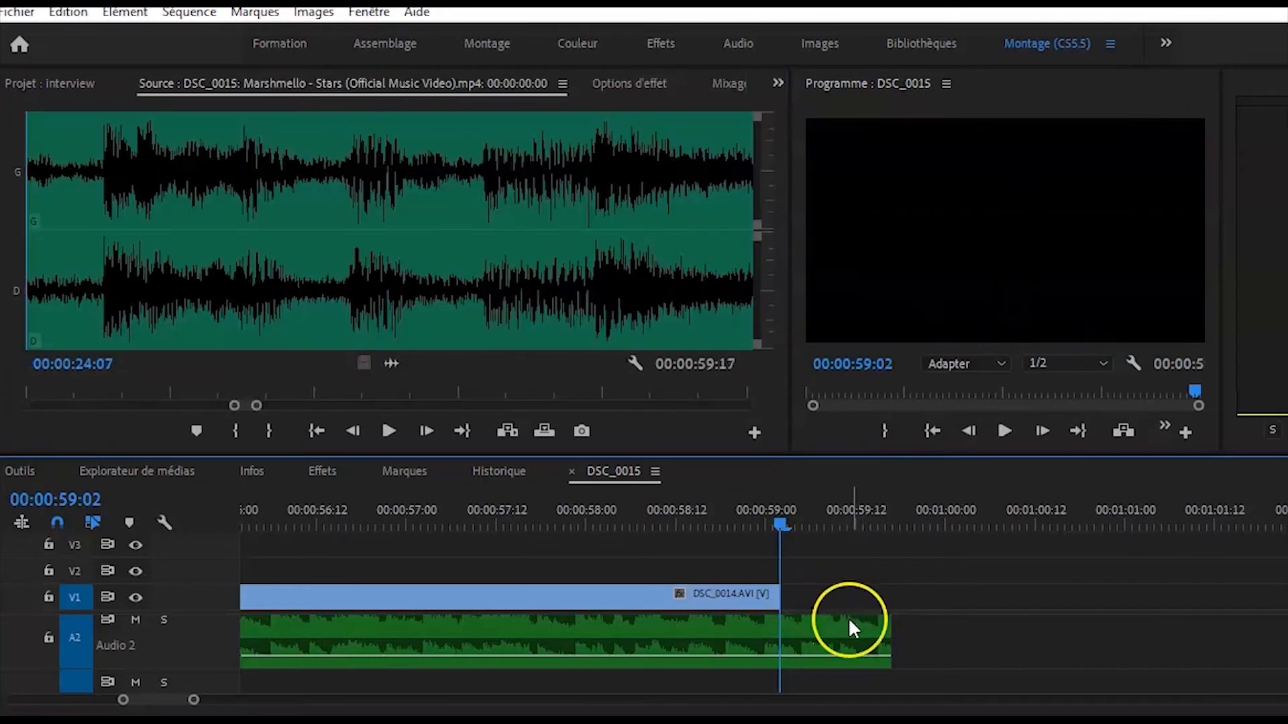
- Trim the end of the music clip on A2 to 00:00:59:02, play the ending and save the project
drag(888, 630, 780, 612)
click(778, 523)
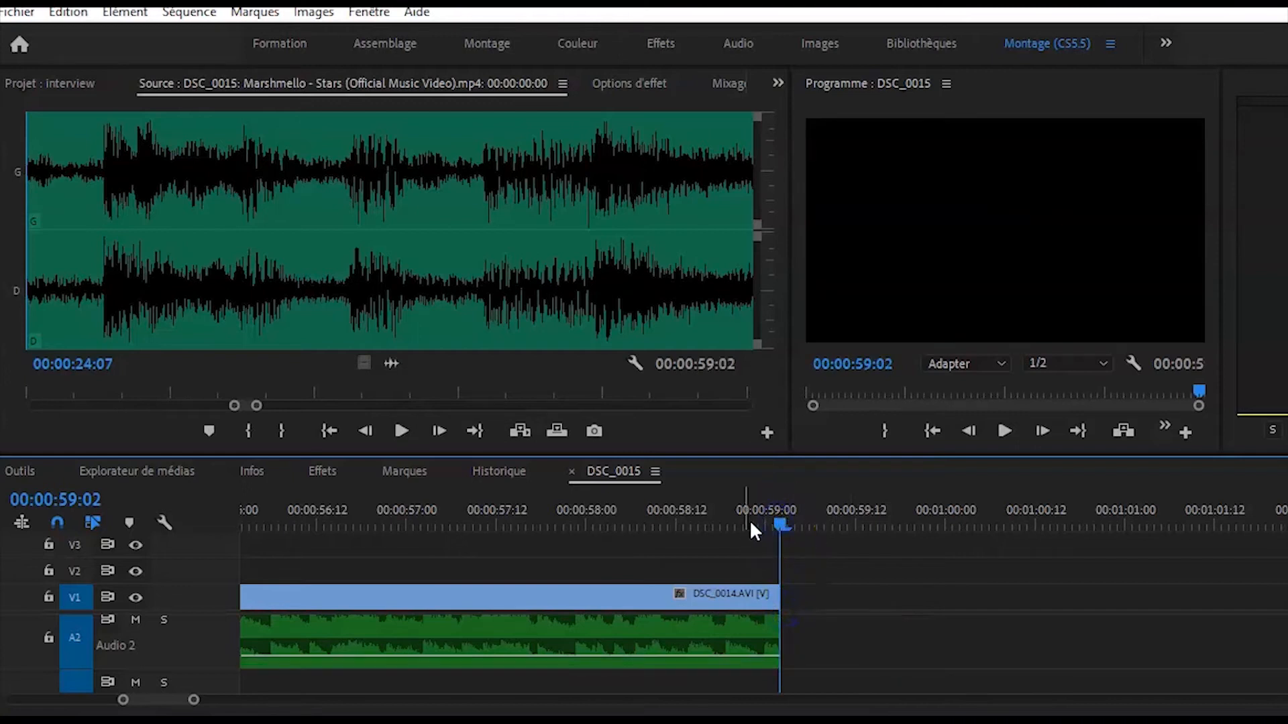
drag(775, 523, 701, 530)
key(space)
key(space)
key(space)
drag(87, 699, 660, 703)
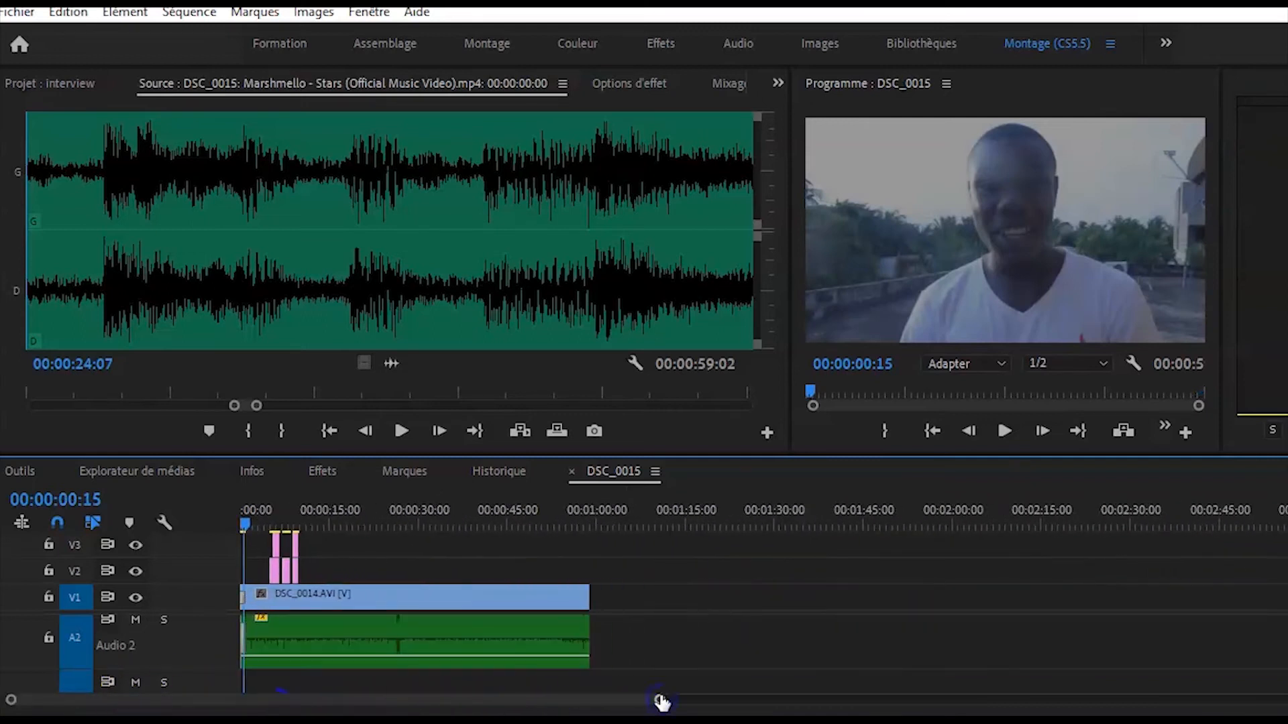
key(ctrl+s)
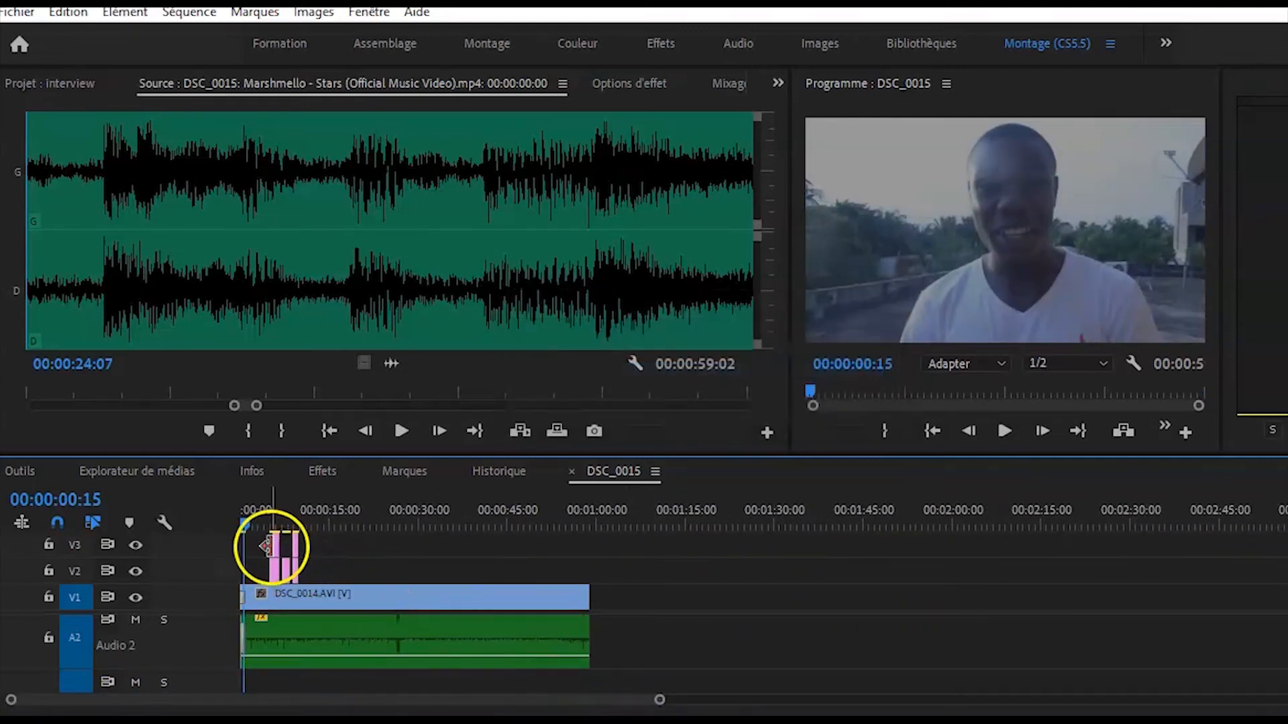
- Play the first few seconds of the sequence from 00:00:00:00
drag(243, 526, 235, 520)
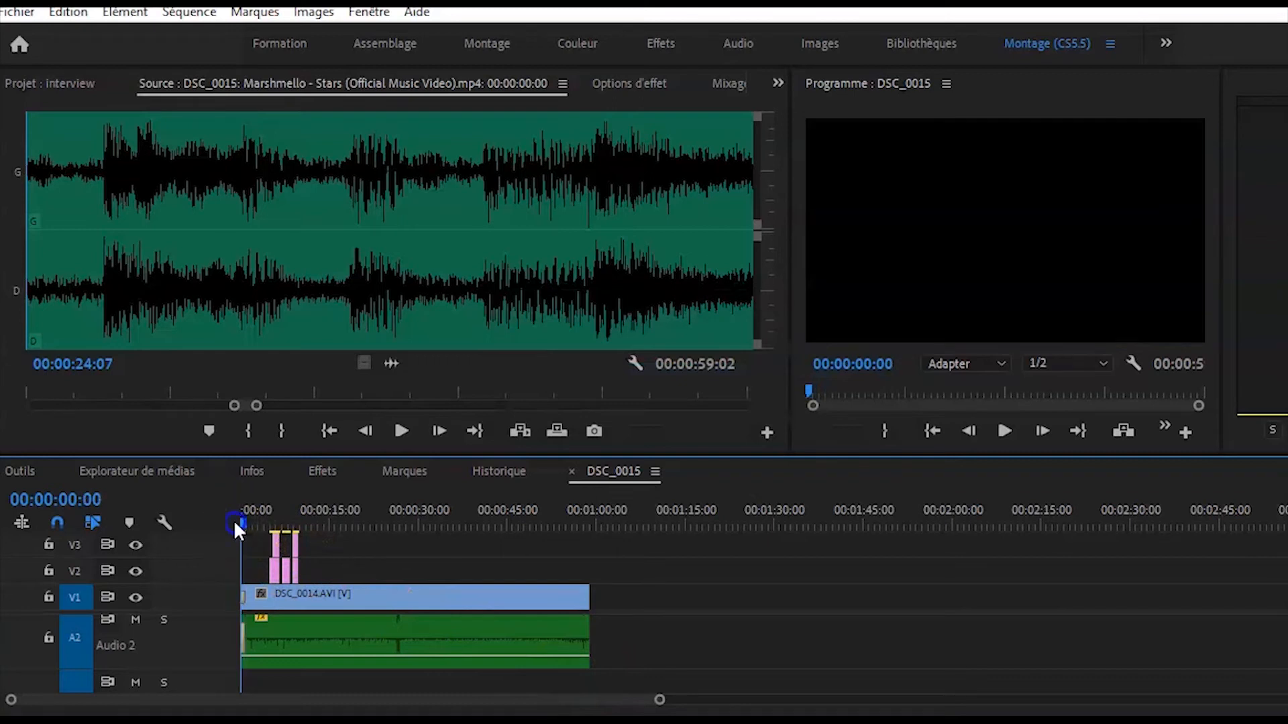
key(space)
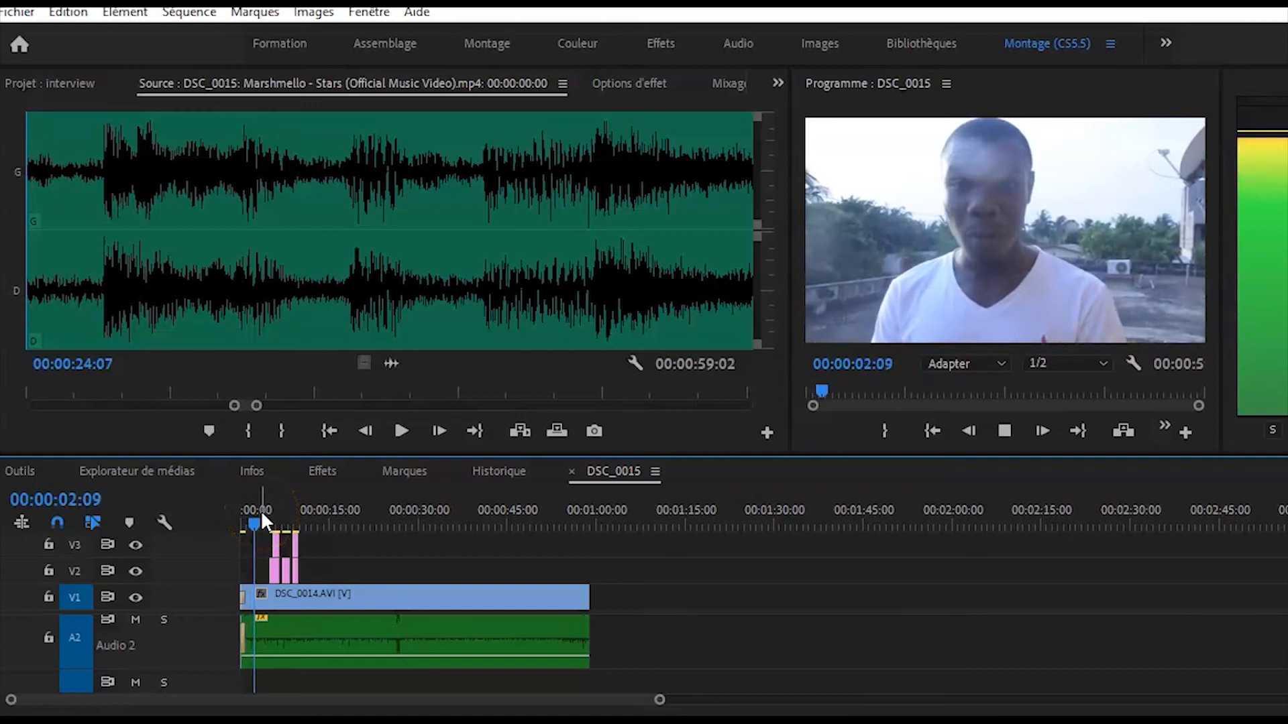
key(space)
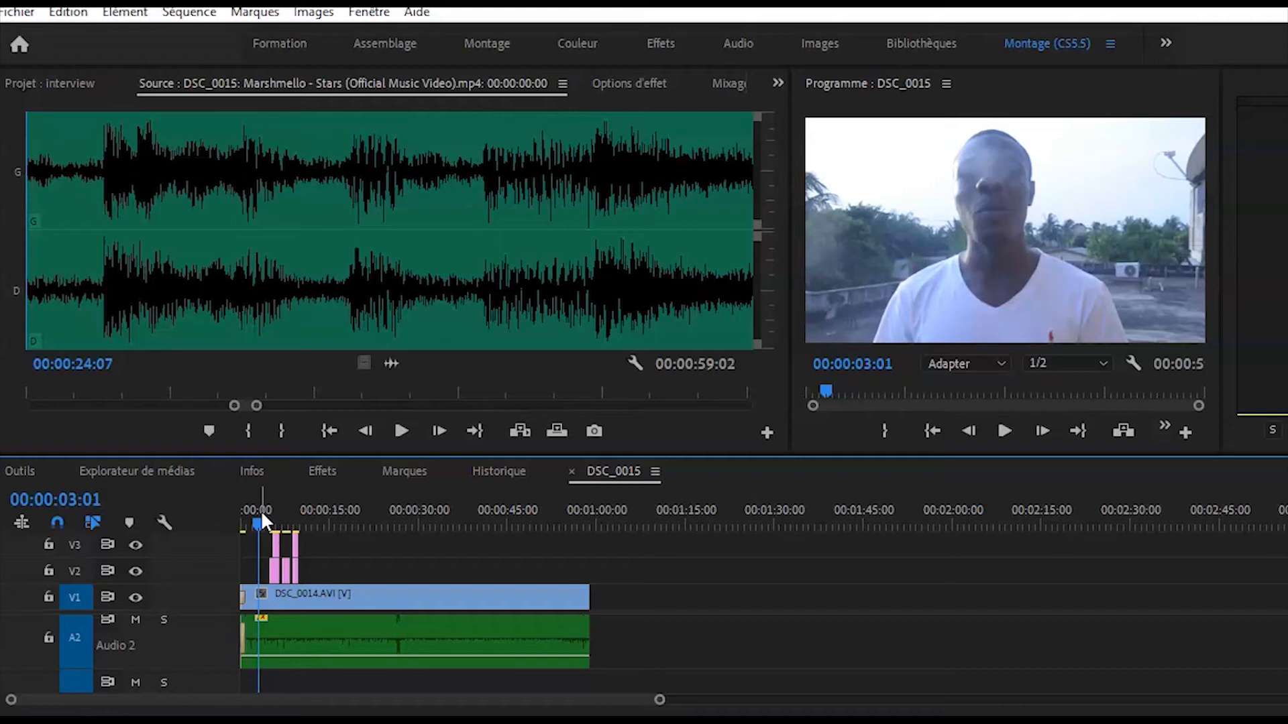
- Mark the sequence's in point at 00:00:00:00 and its out point at 00:00:58:20
drag(263, 514, 253, 523)
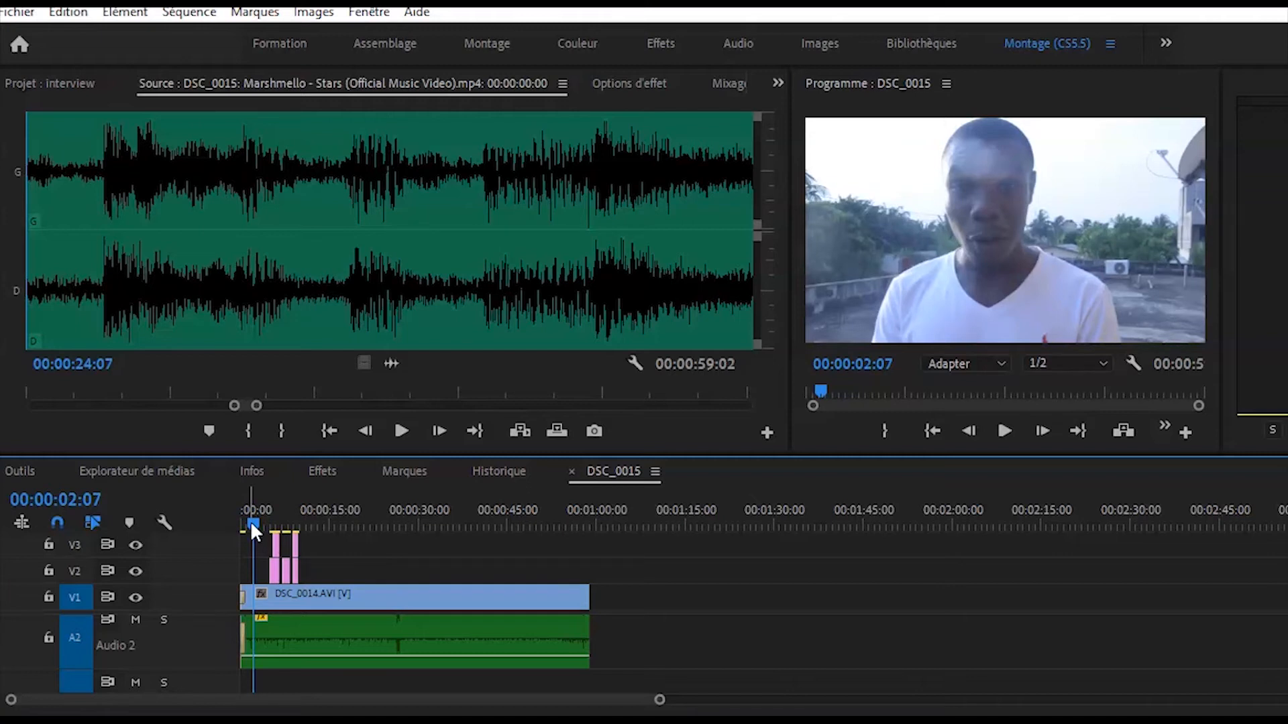
drag(252, 523, 233, 522)
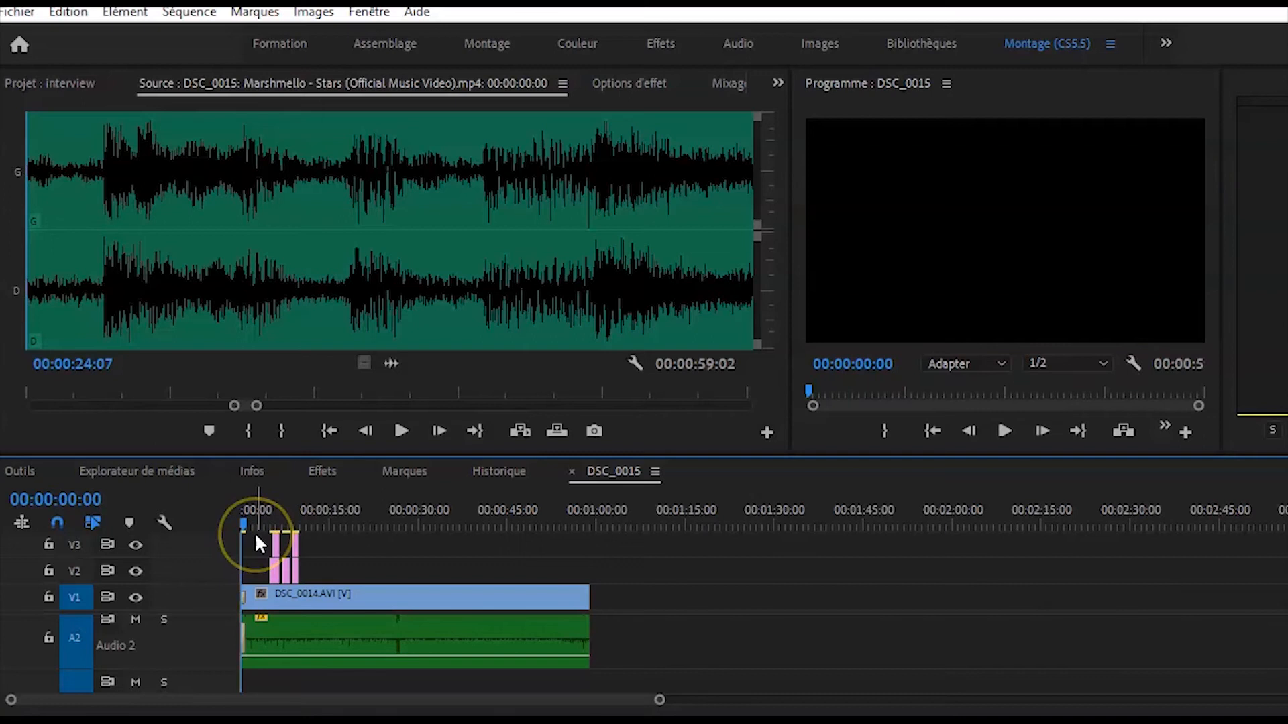
key(i)
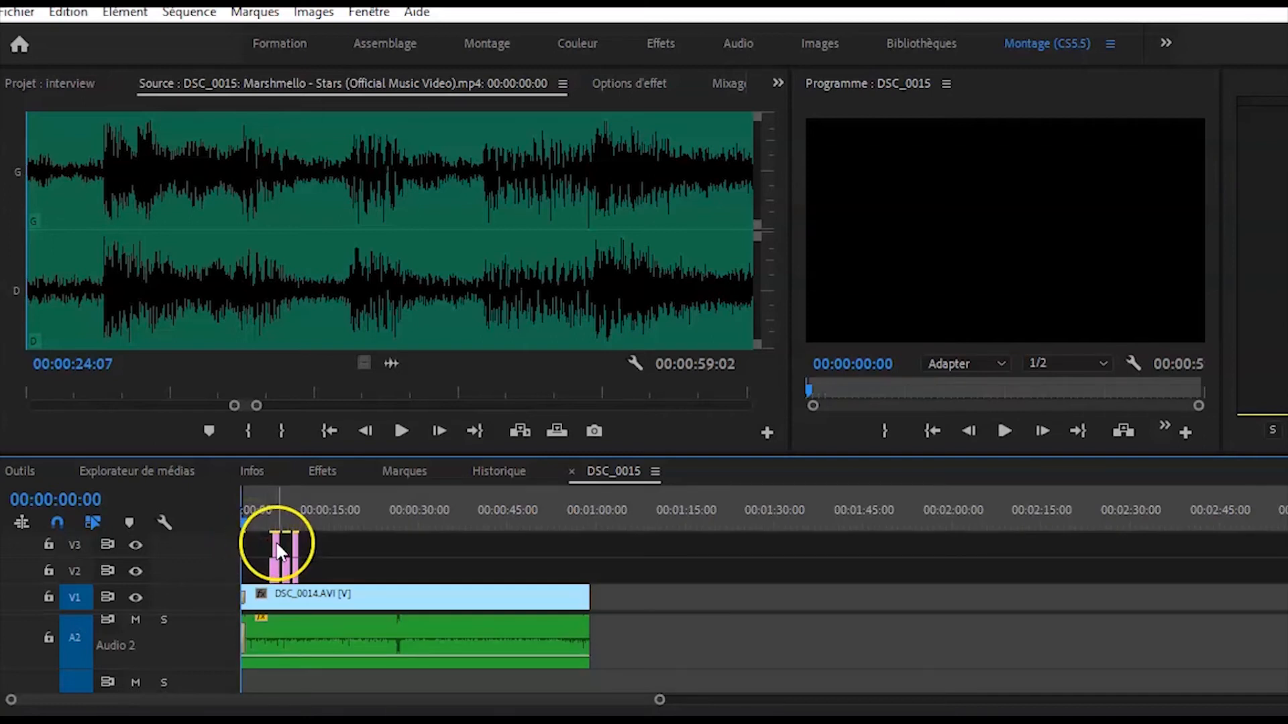
drag(247, 529, 593, 536)
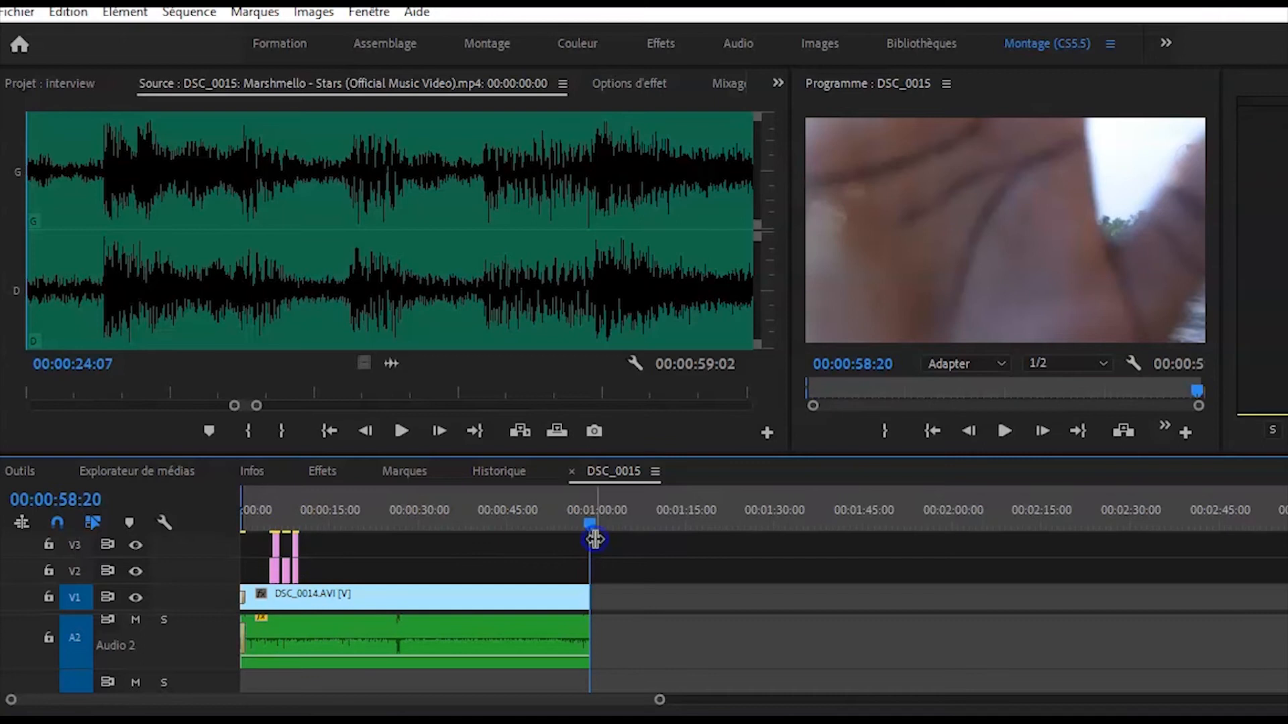
key(o)
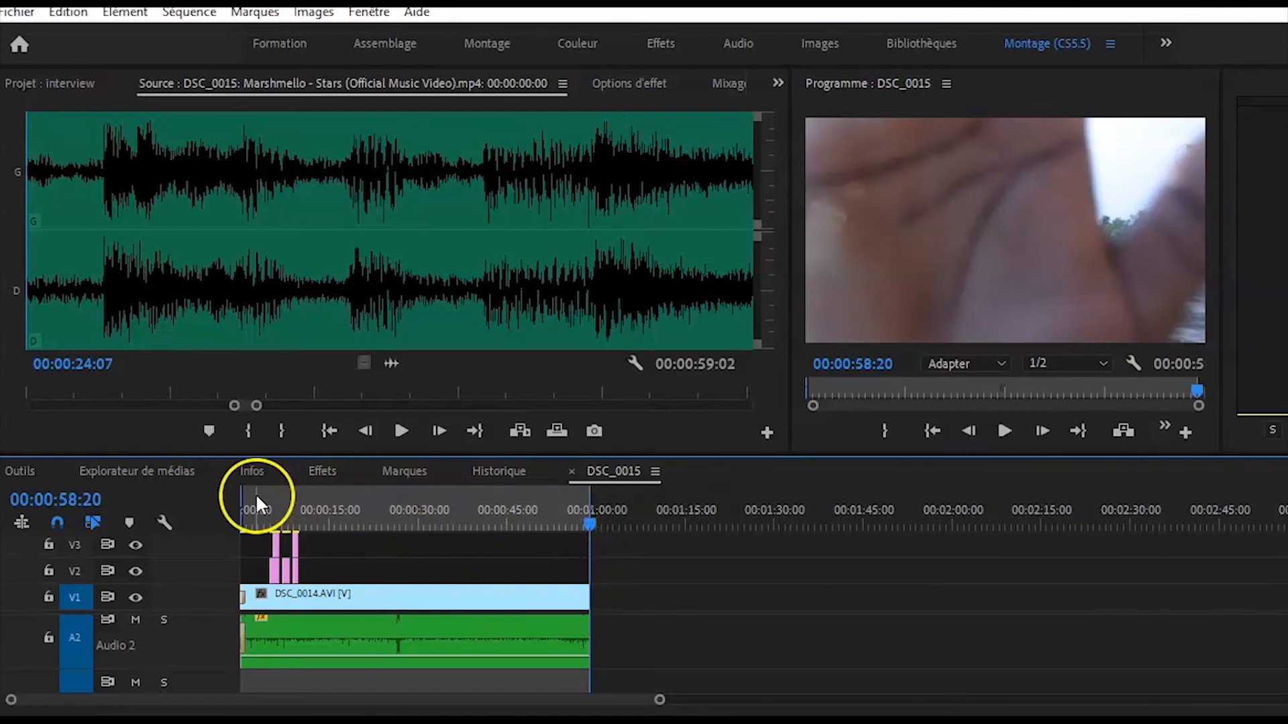
click(586, 526)
drag(585, 525, 587, 529)
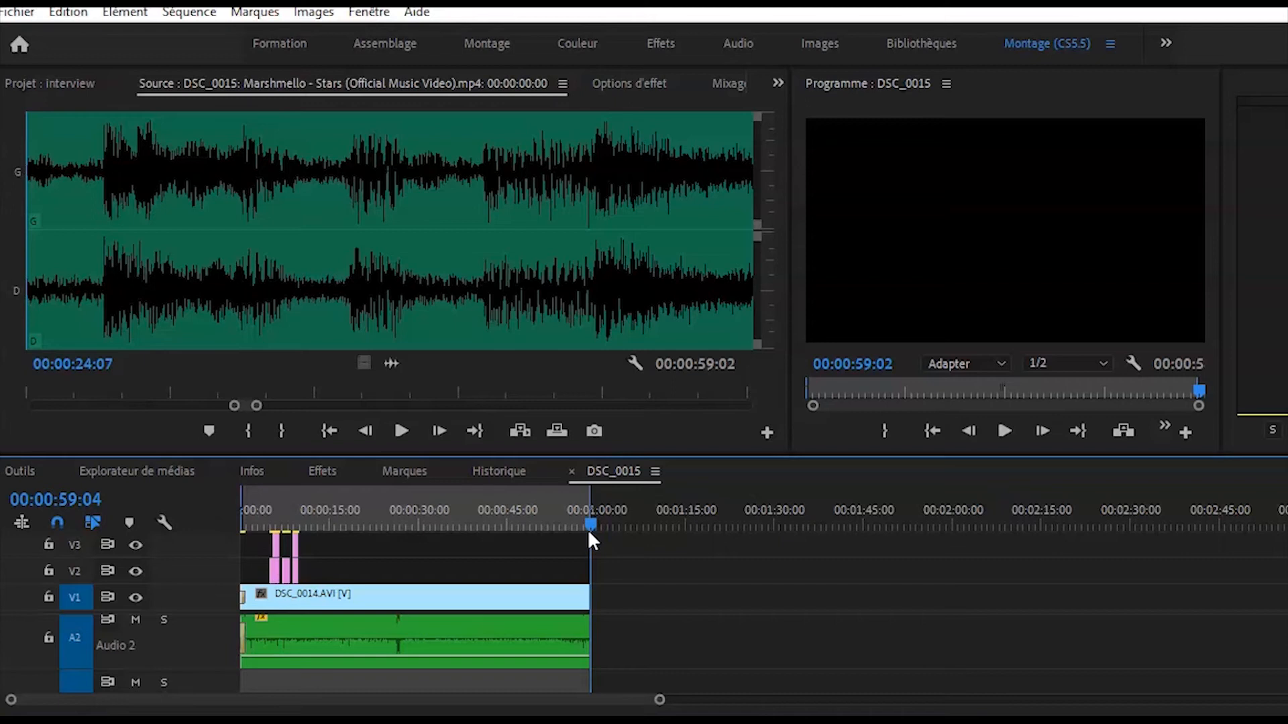
click(597, 495)
click(590, 521)
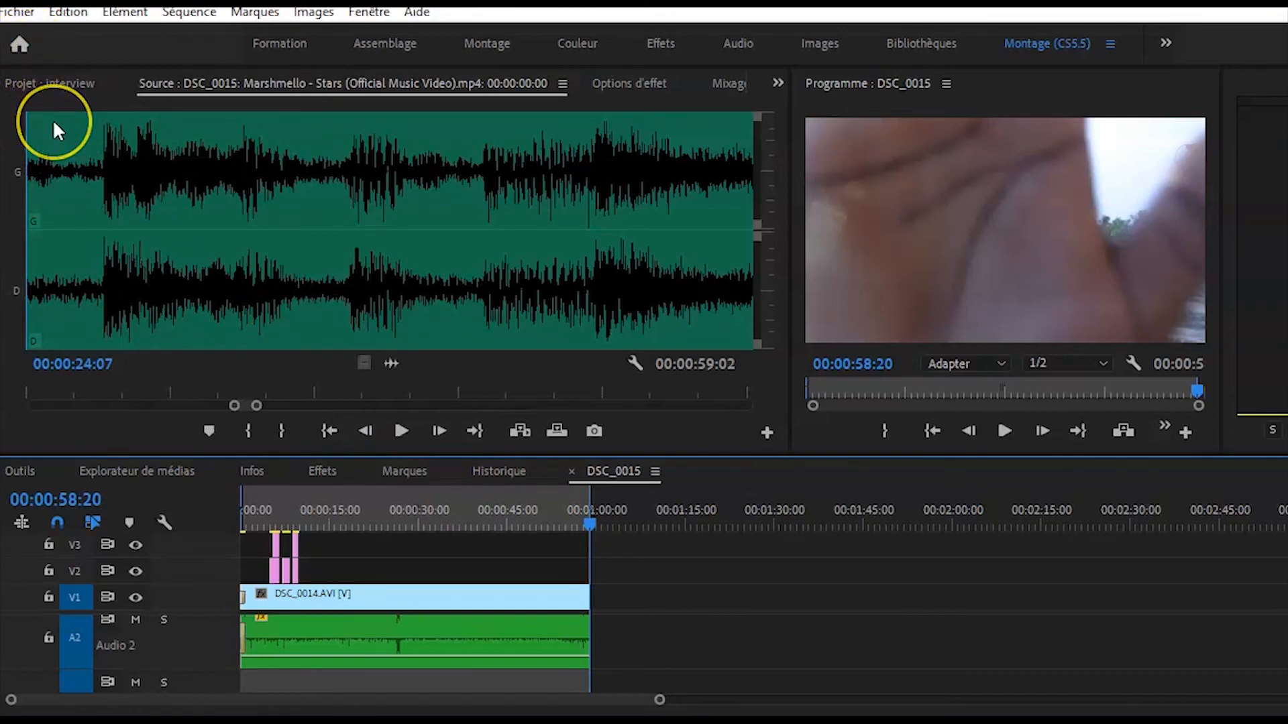
- Open the media export settings for the DSC_0015 sequence
key(ctrl+m)
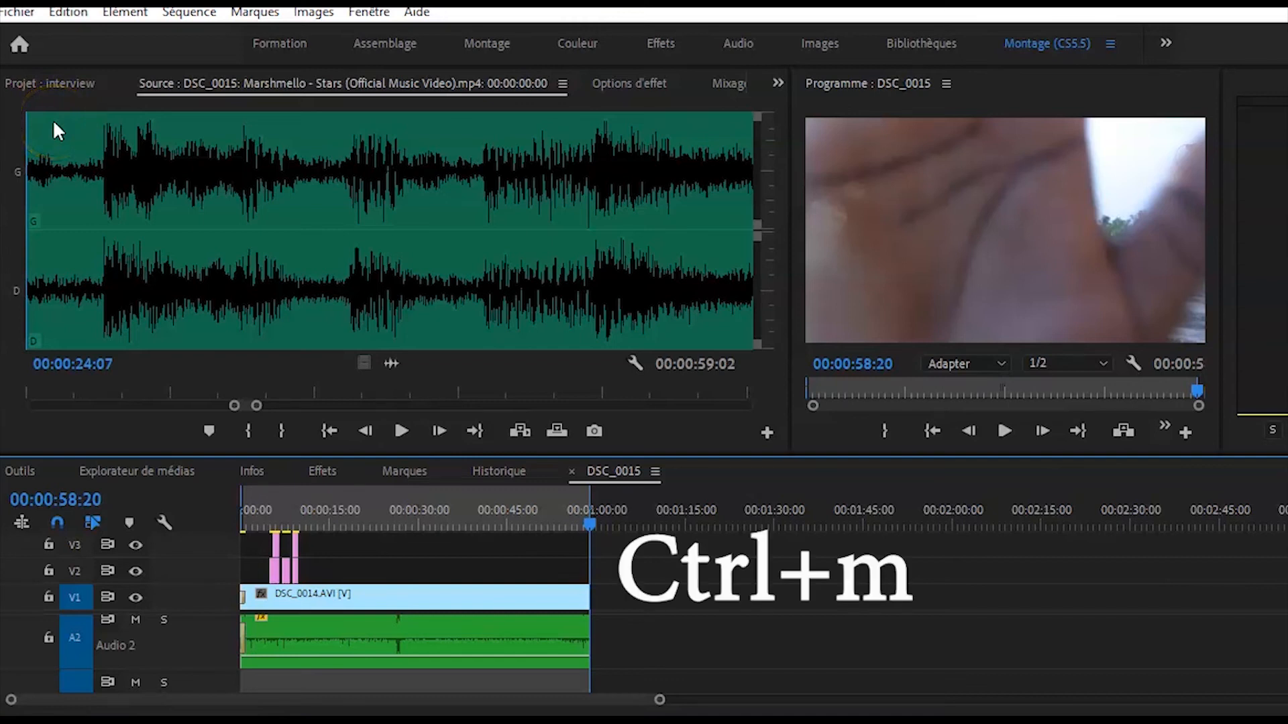
click(12, 15)
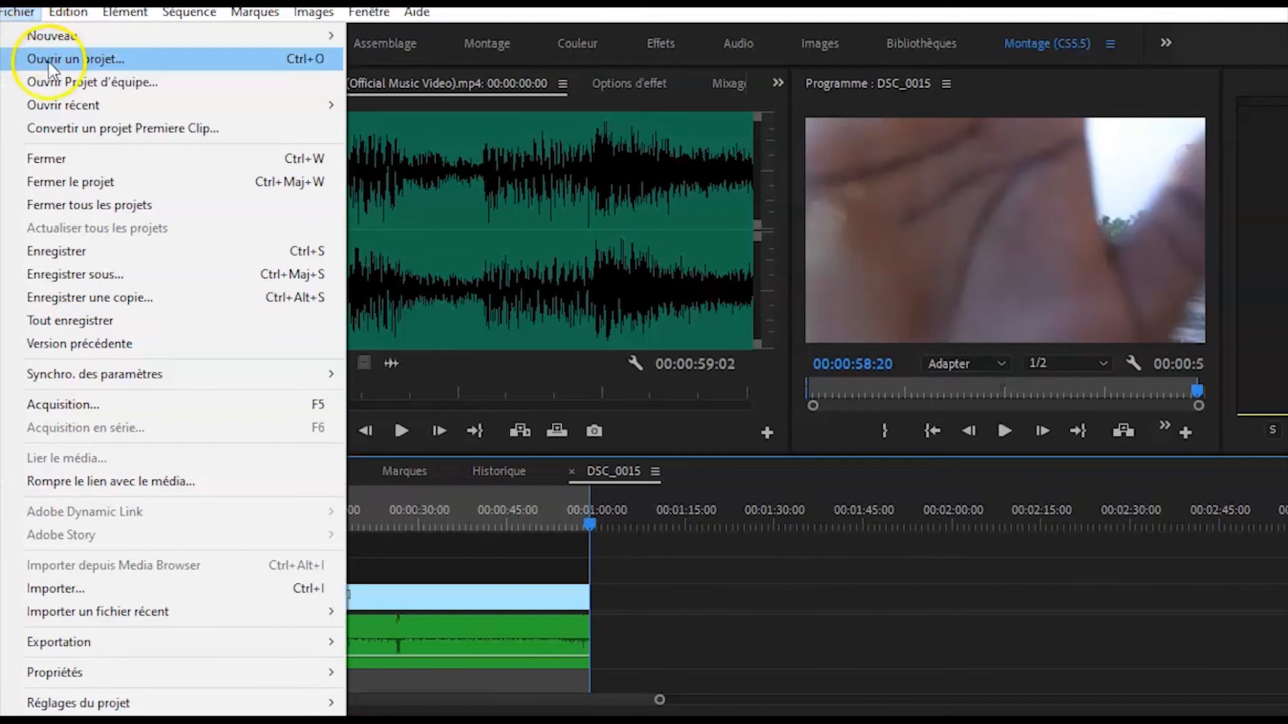
mouse_move(142, 637)
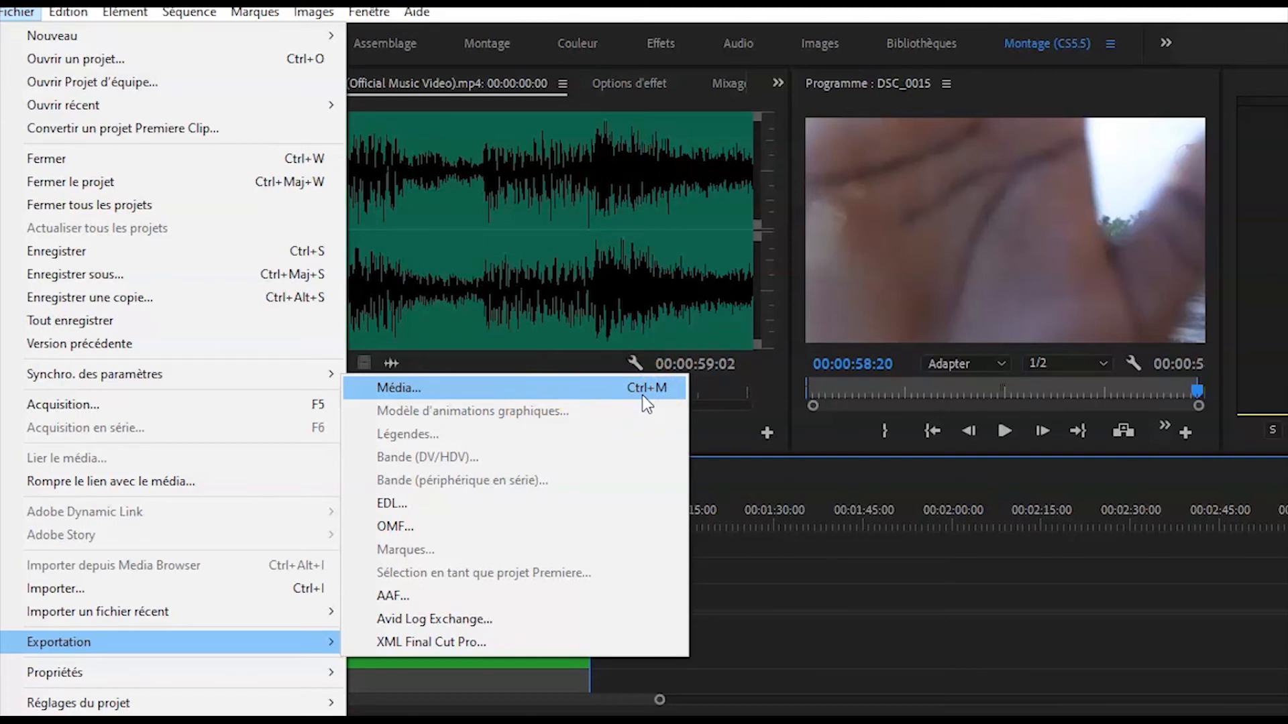
click(605, 387)
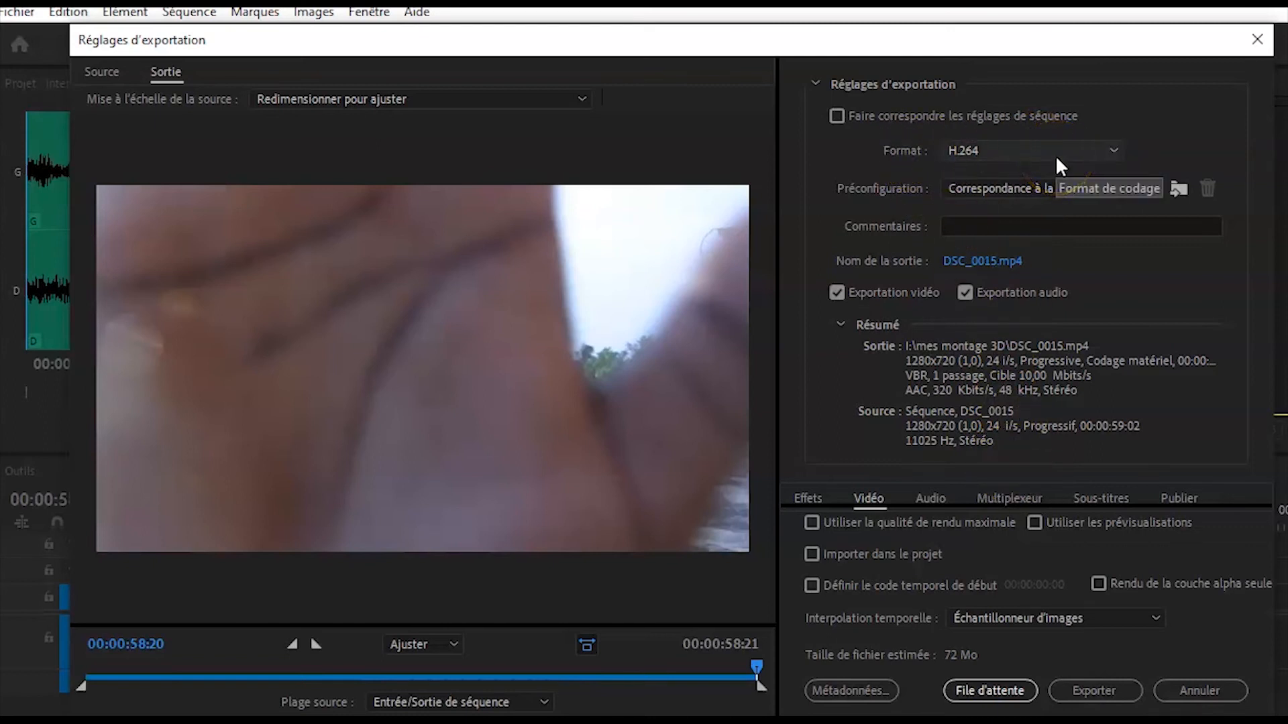
- Set the export format to H.264
click(972, 159)
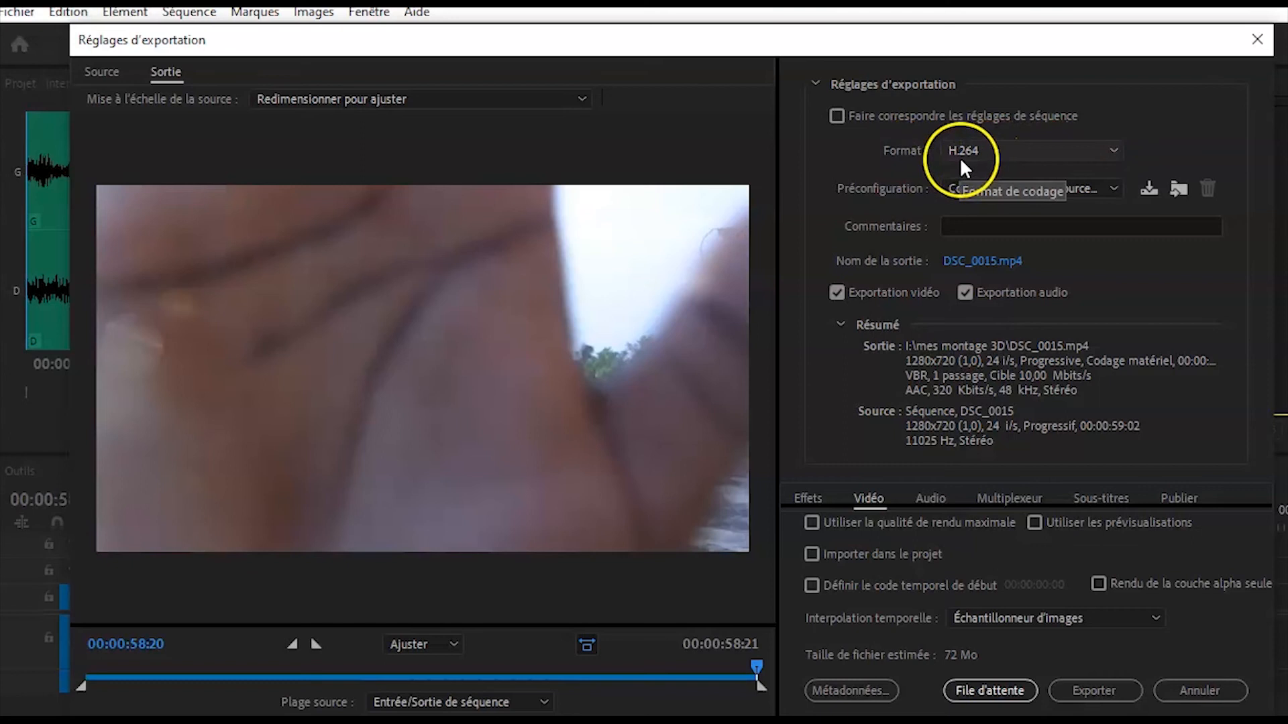
click(1108, 151)
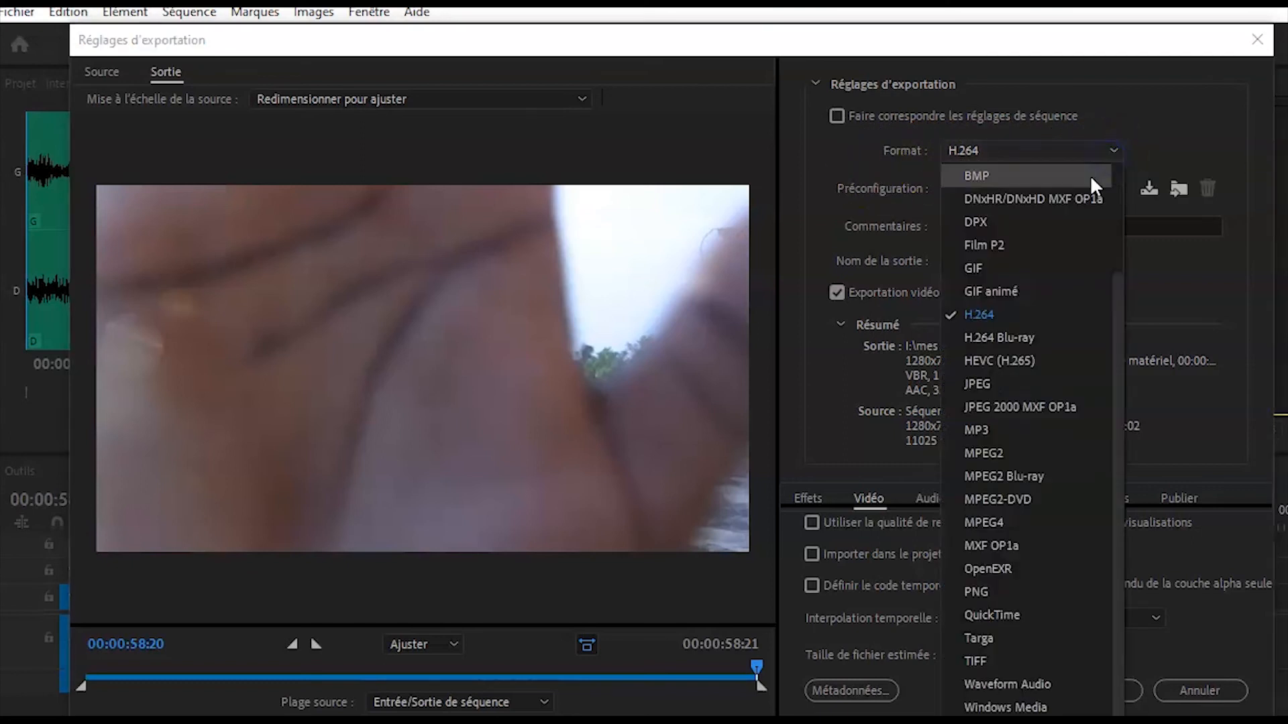
click(974, 317)
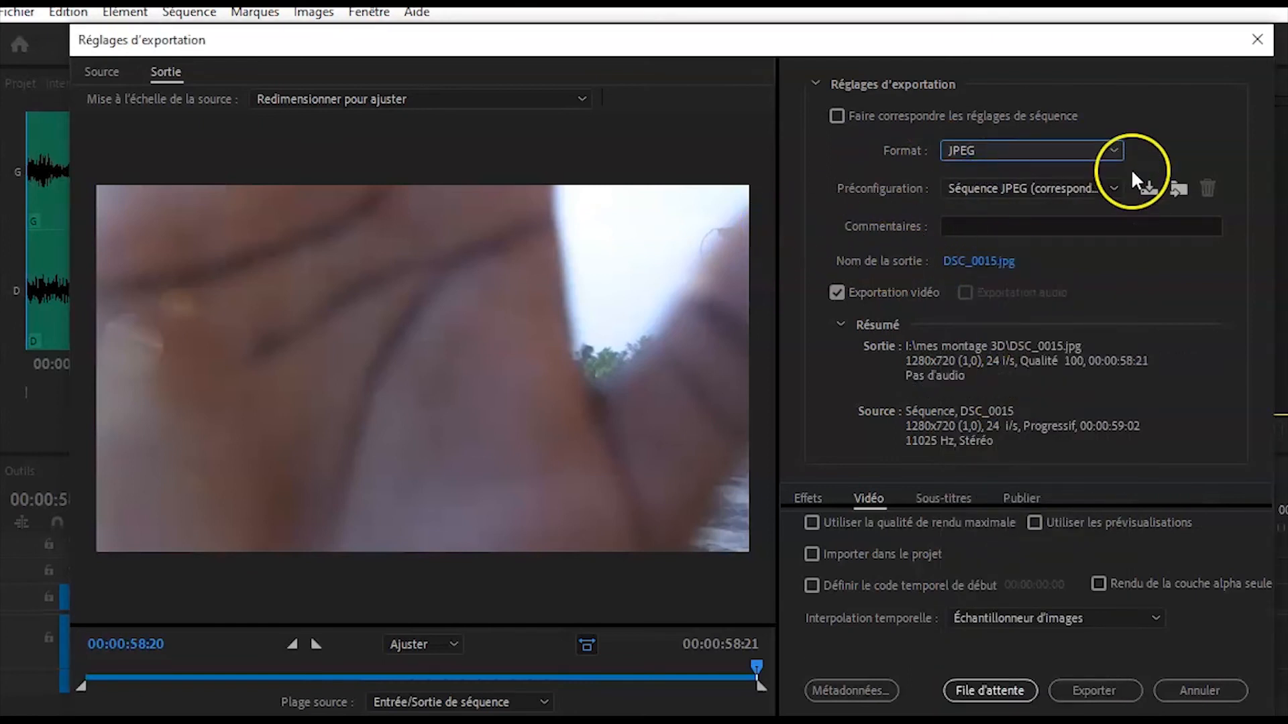
click(1115, 150)
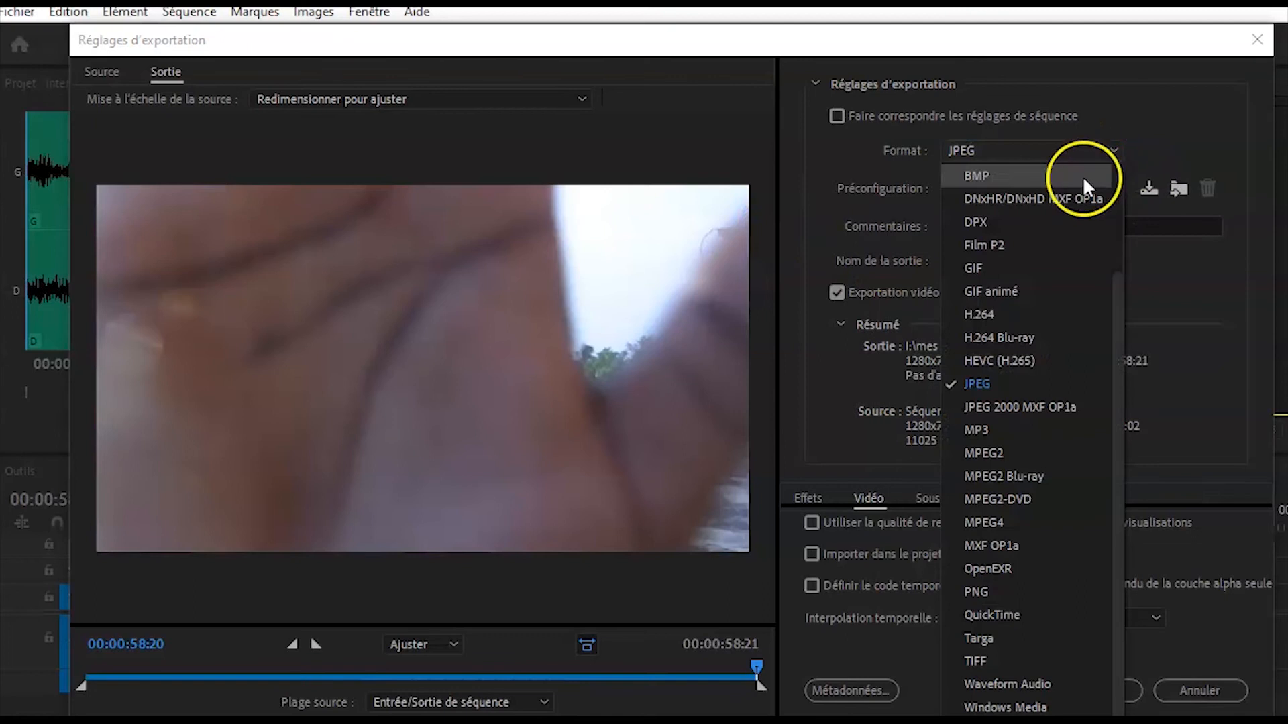
click(1009, 309)
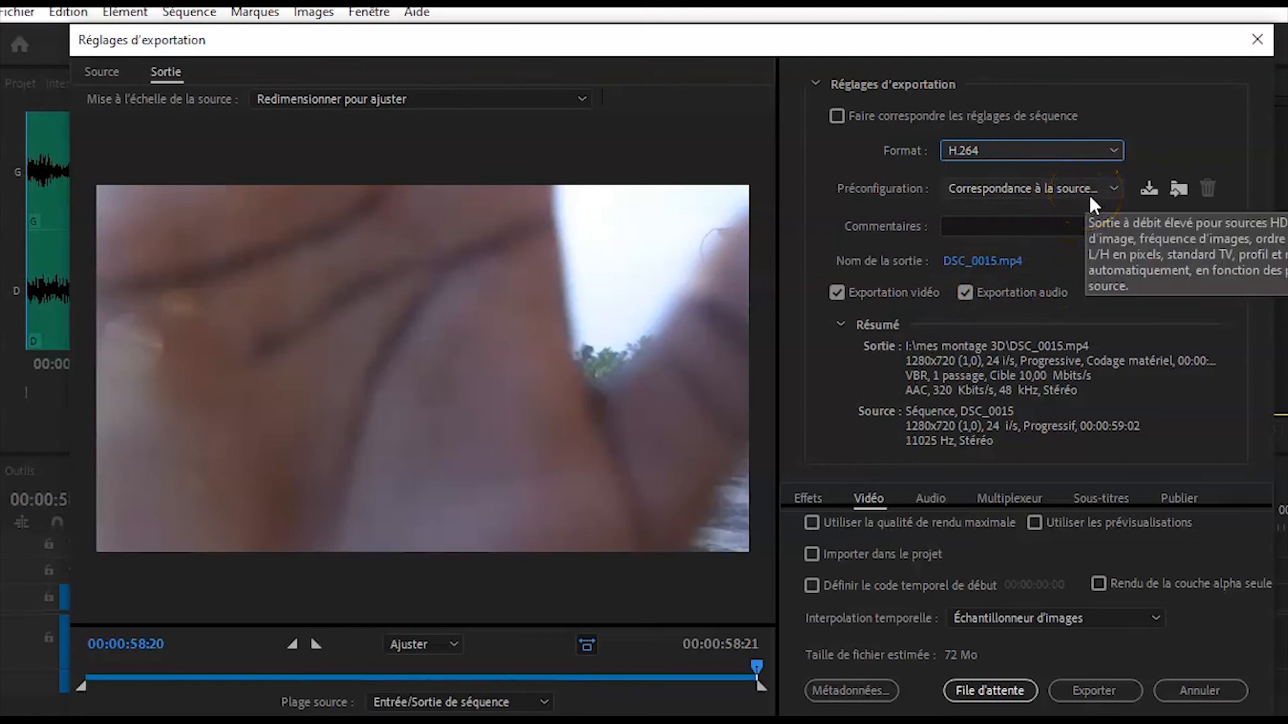
- Look through the export presets and apply YouTube 1080p Full HD
click(1108, 188)
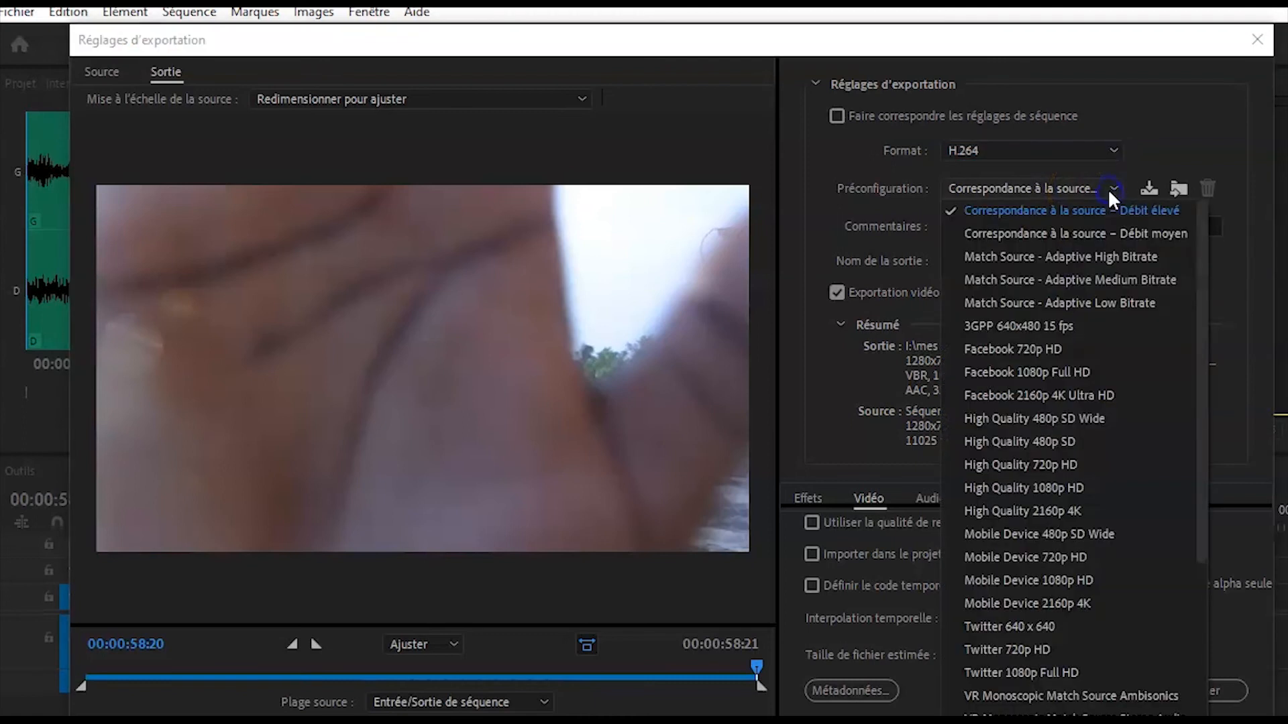
scroll(1070, 335, down, 4)
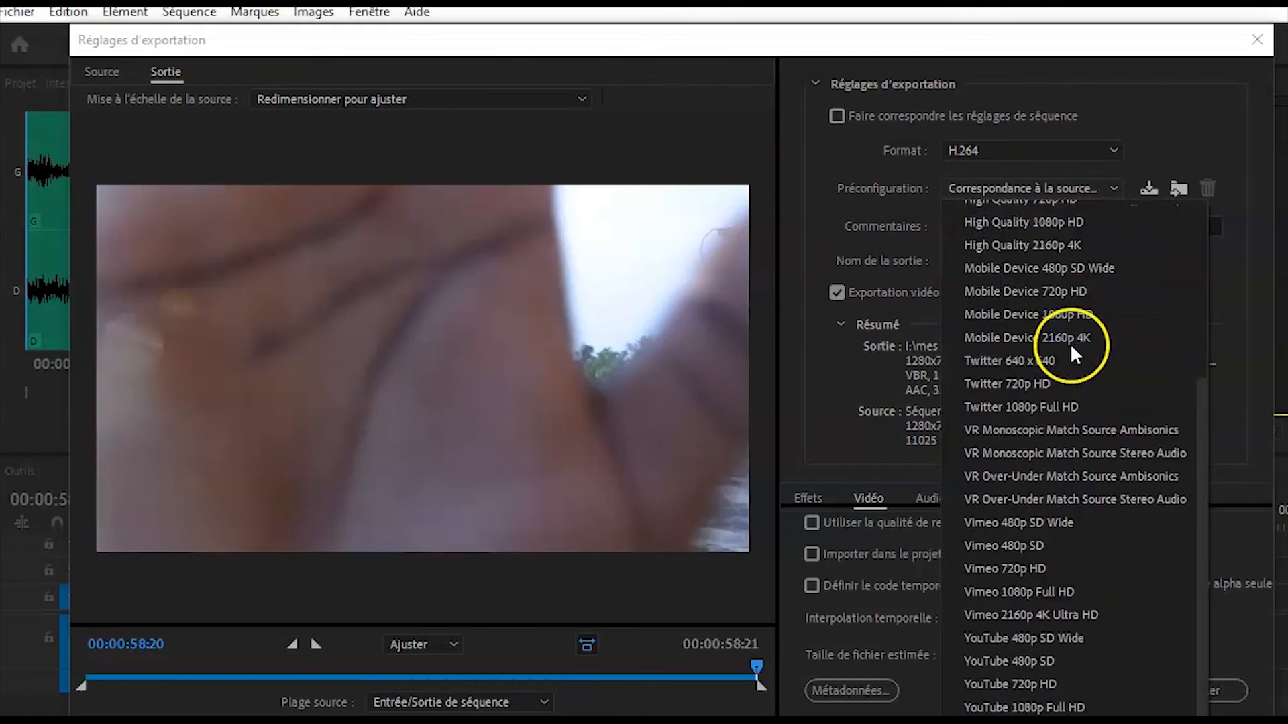
scroll(1073, 442, up, 4)
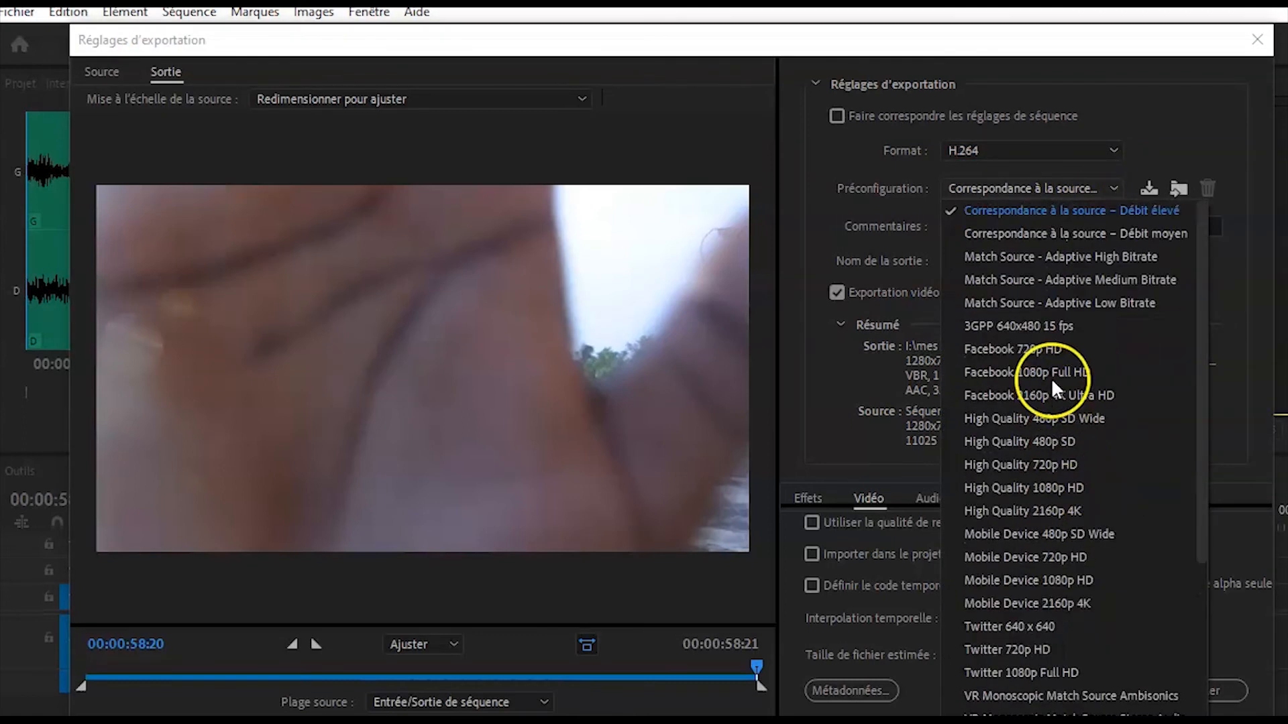
scroll(1083, 369, down, 4)
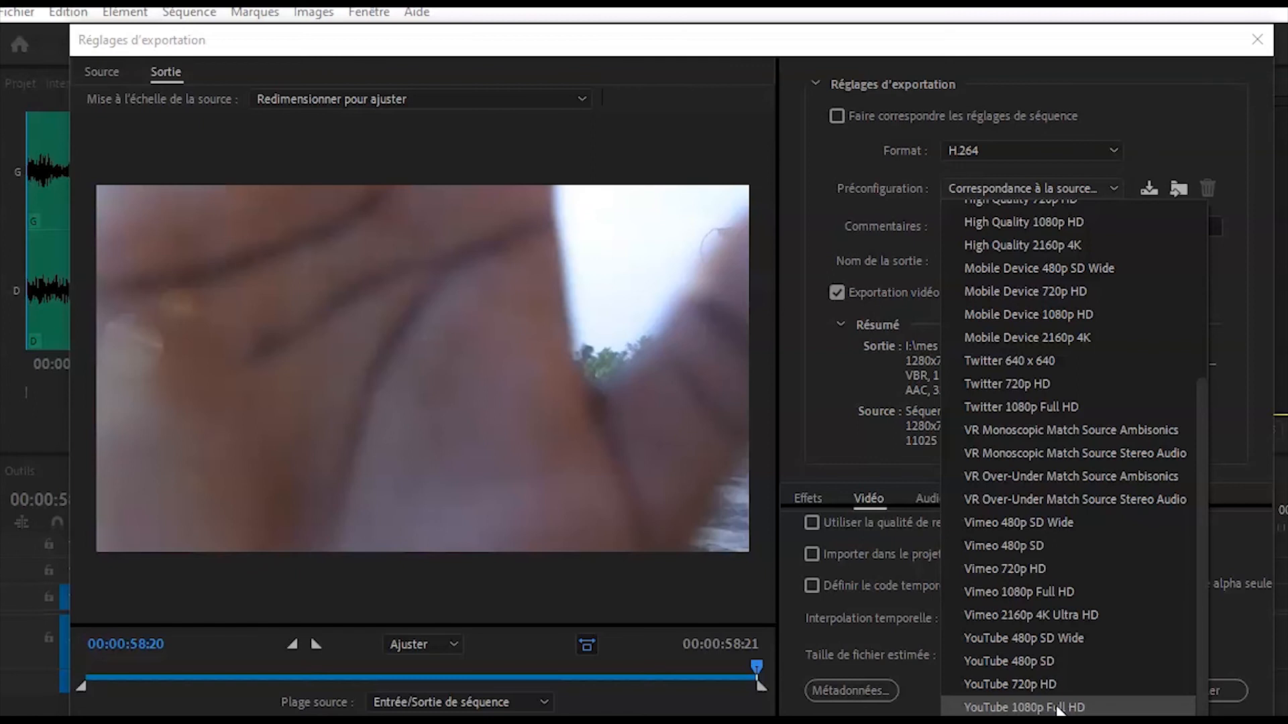
scroll(1059, 577, up, 5)
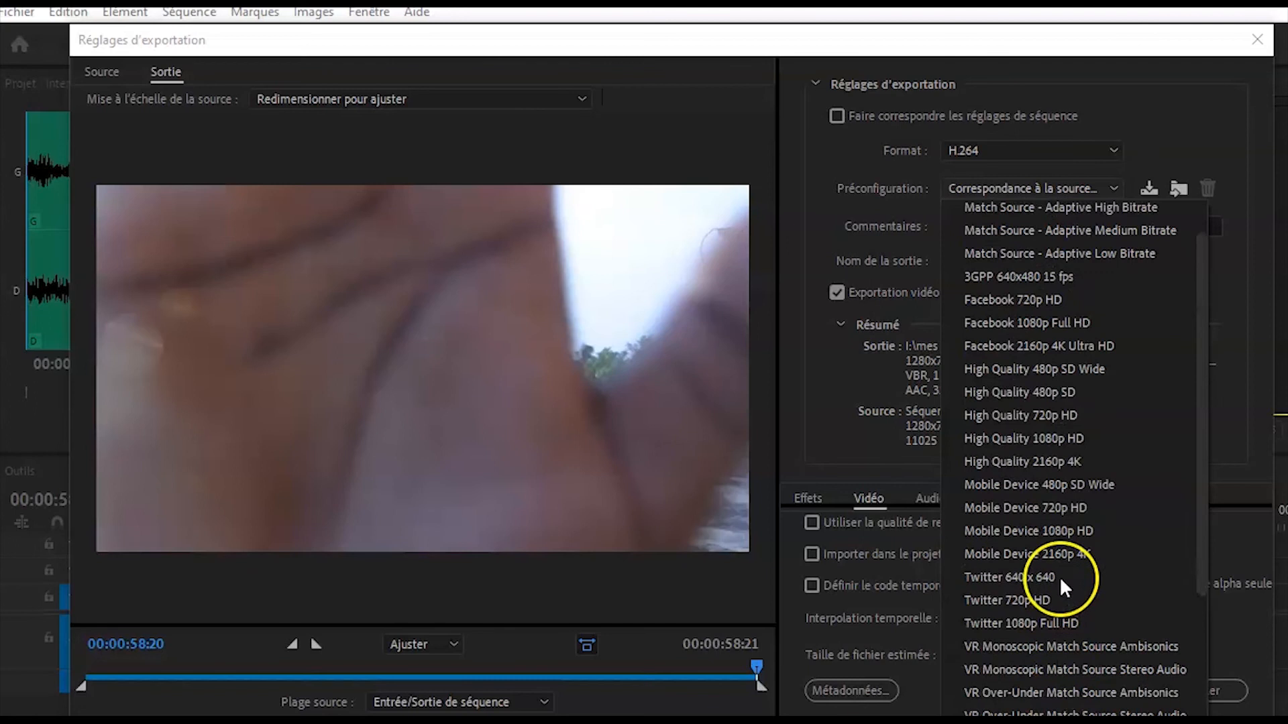
scroll(1038, 473, down, 4)
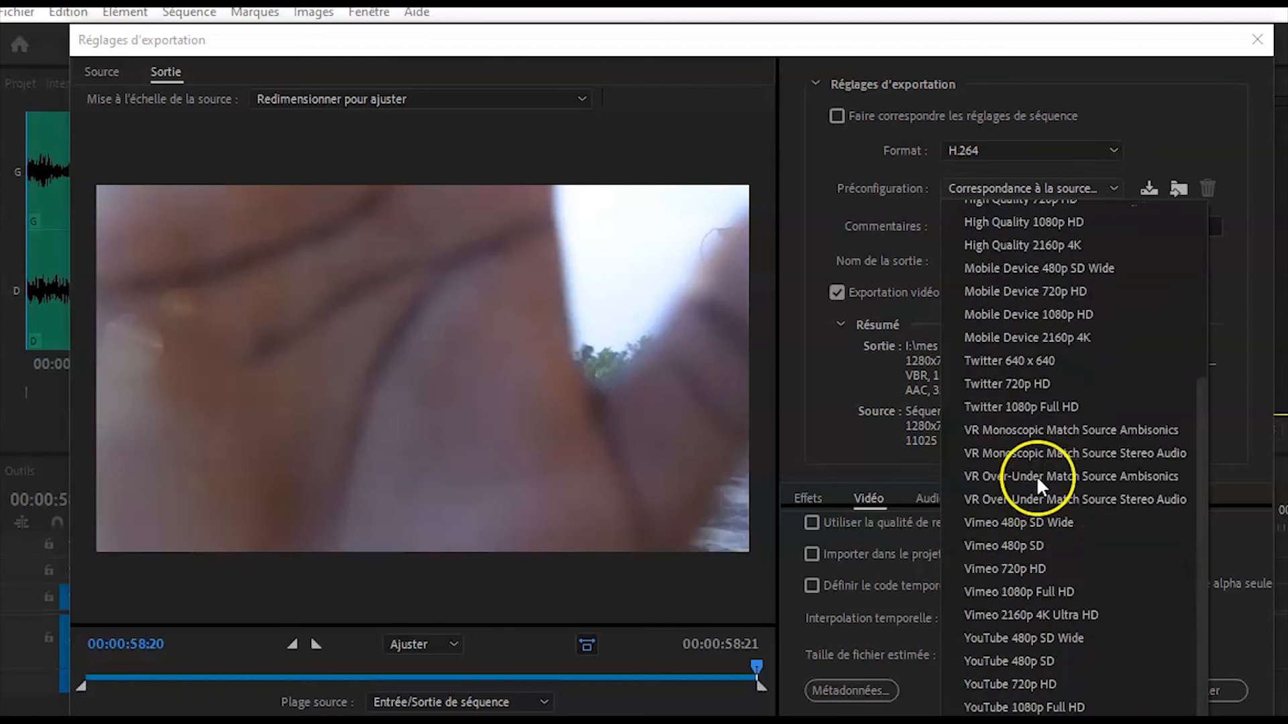
scroll(1020, 500, up, 2)
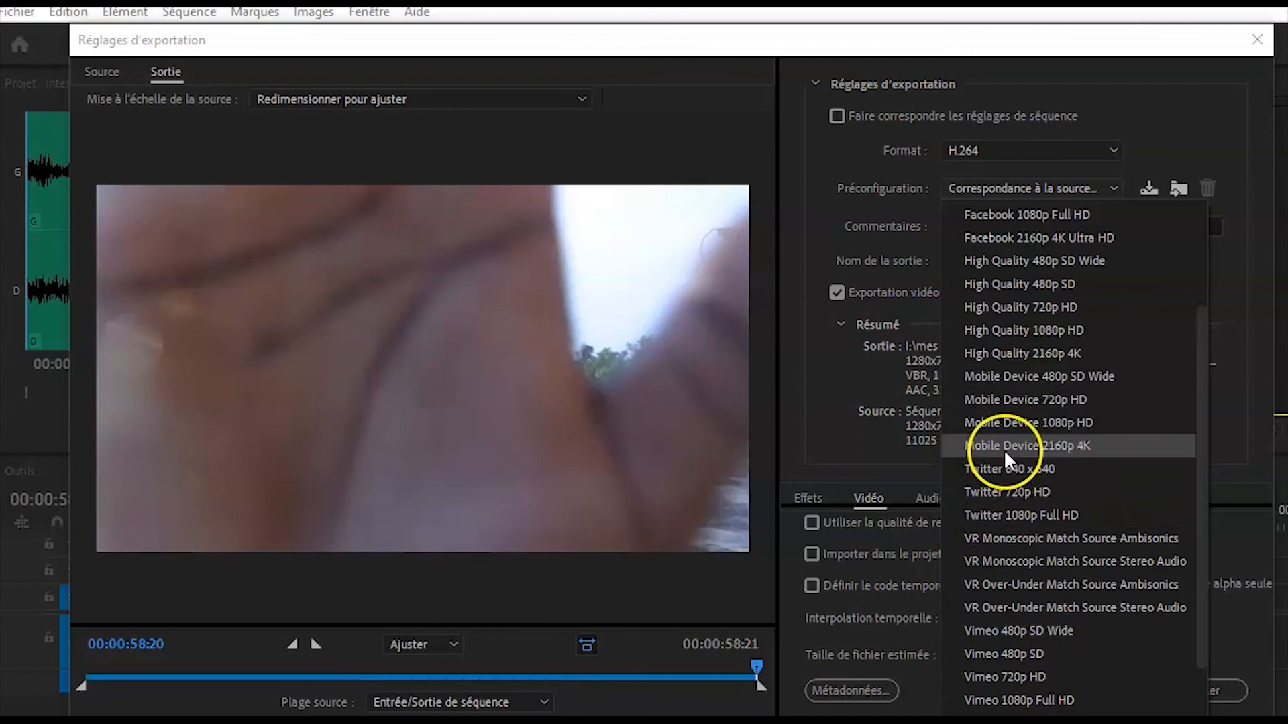
scroll(1004, 449, down, 3)
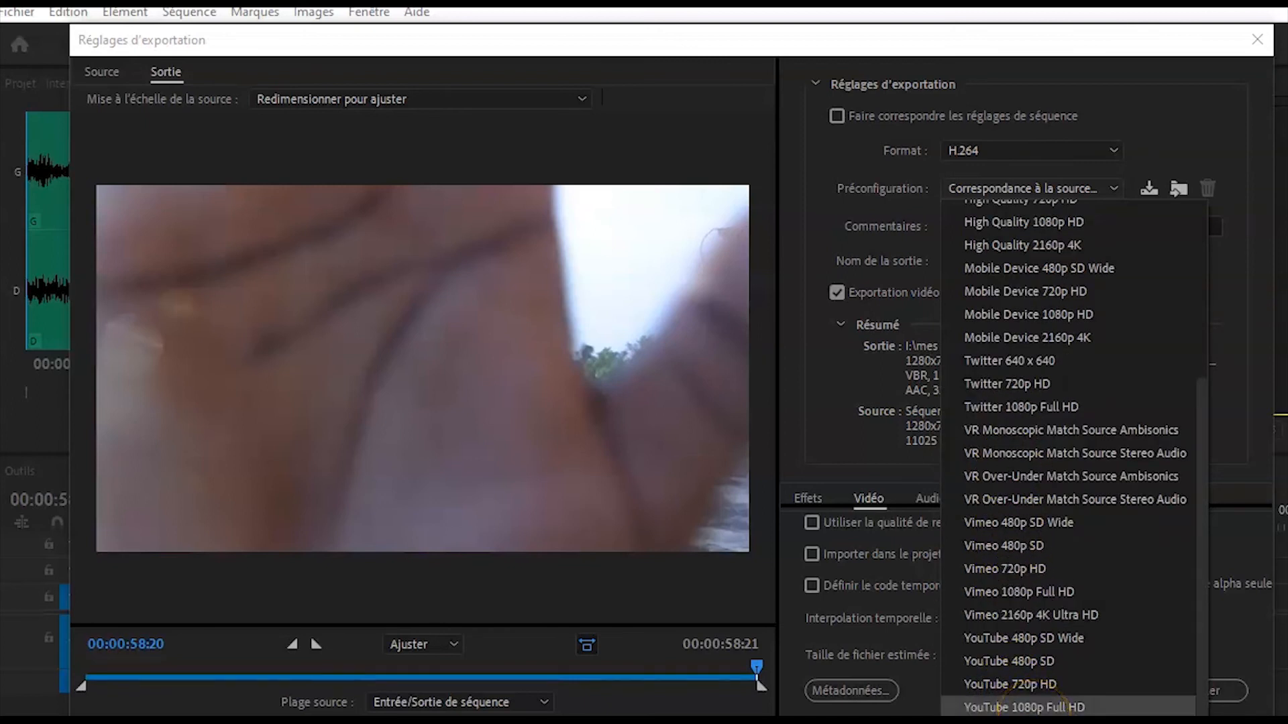
click(1027, 708)
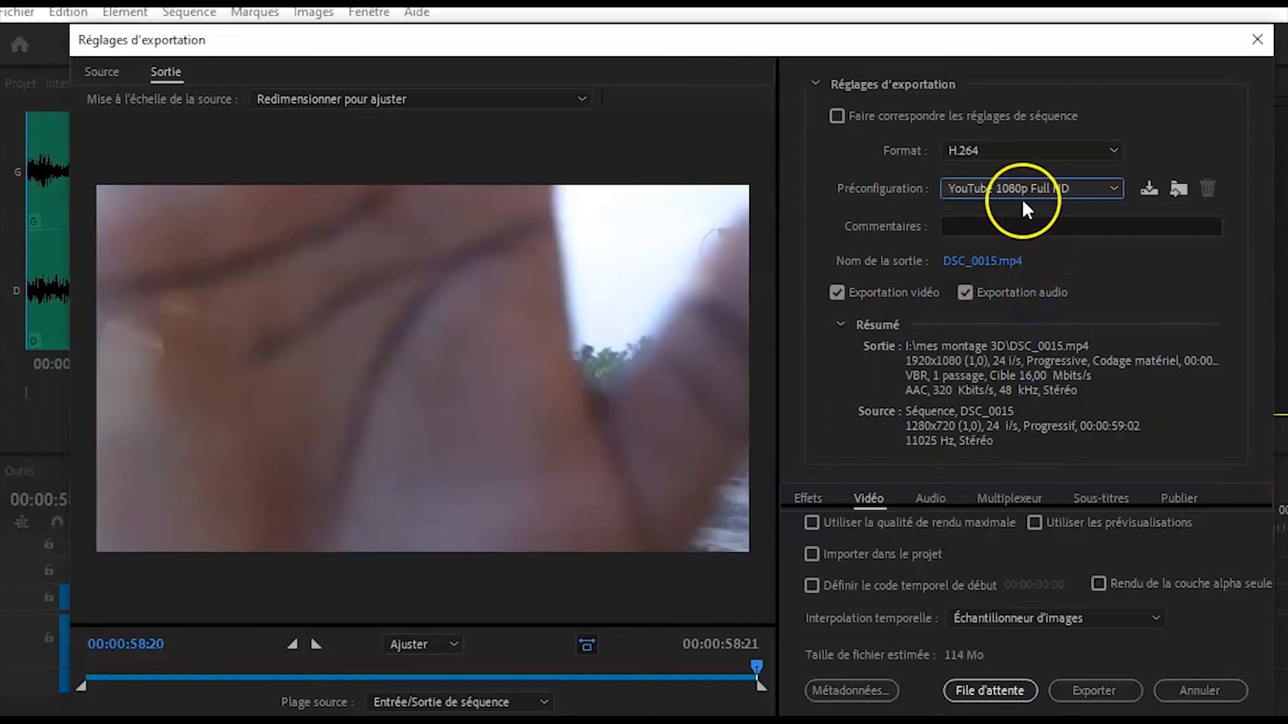
- Open the output file's save settings and name the file "intervien" followed by the interviewee's first name
click(984, 265)
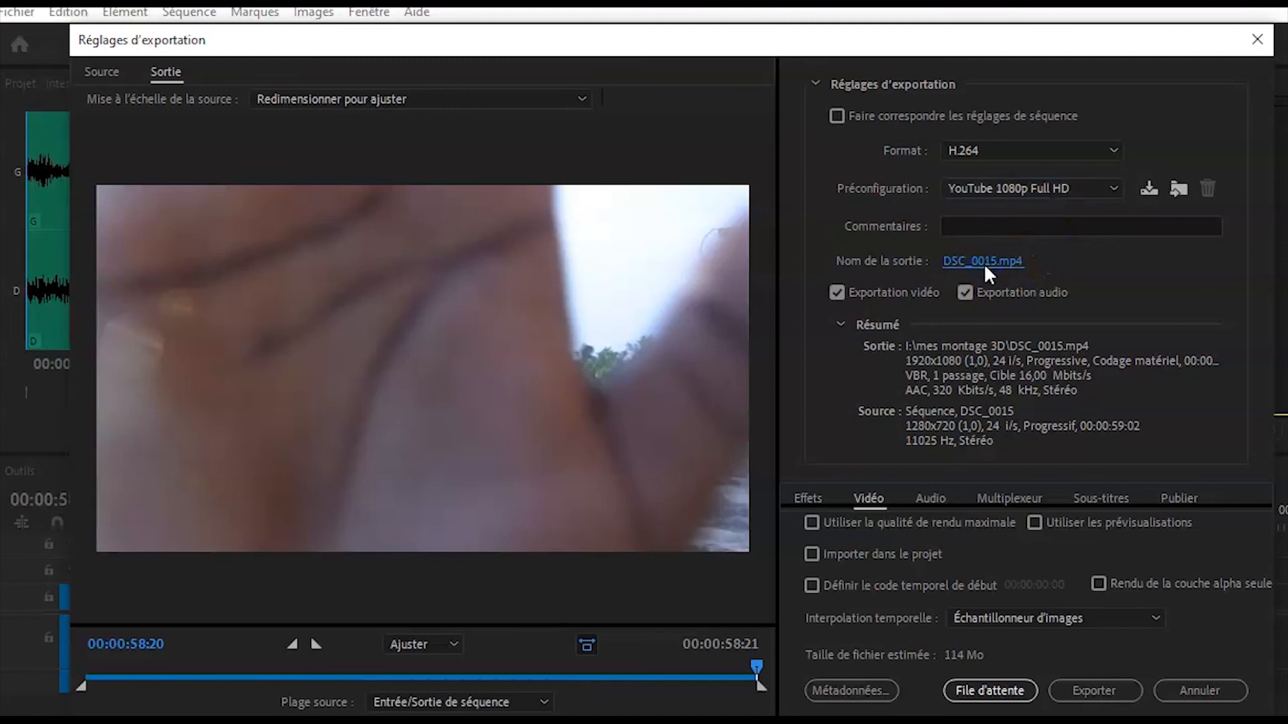
click(983, 263)
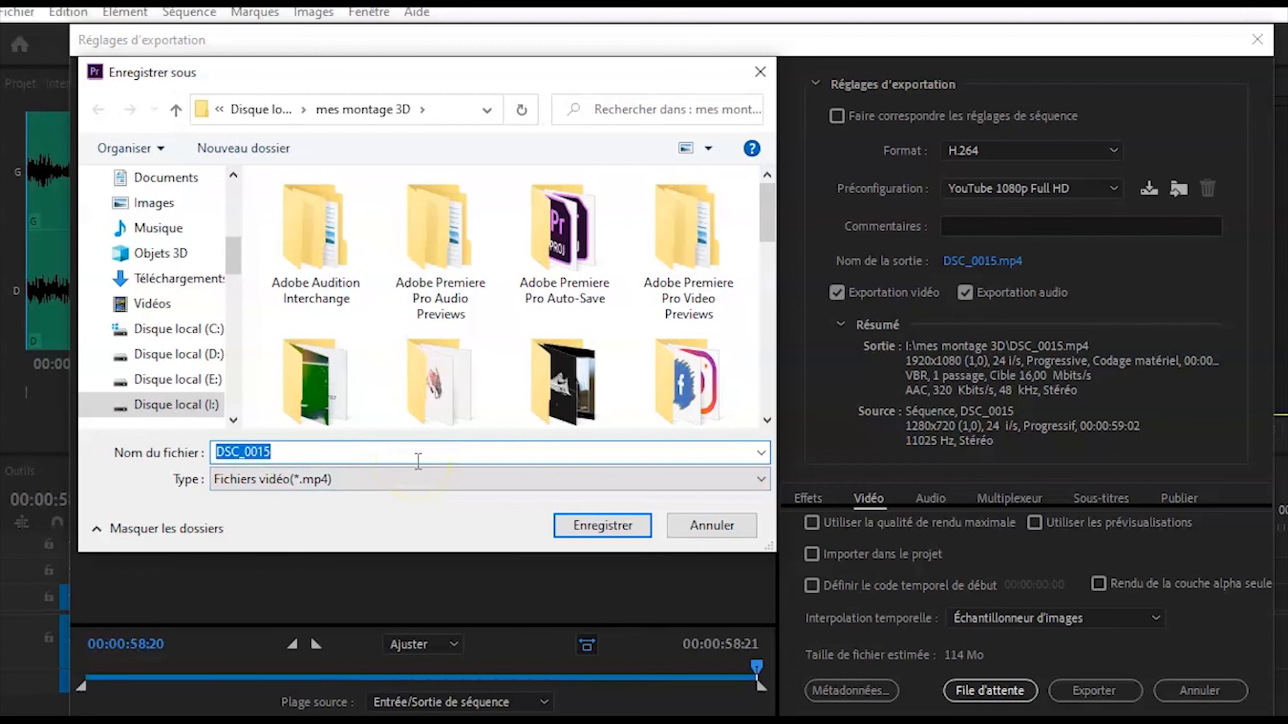
key(BackSpace)
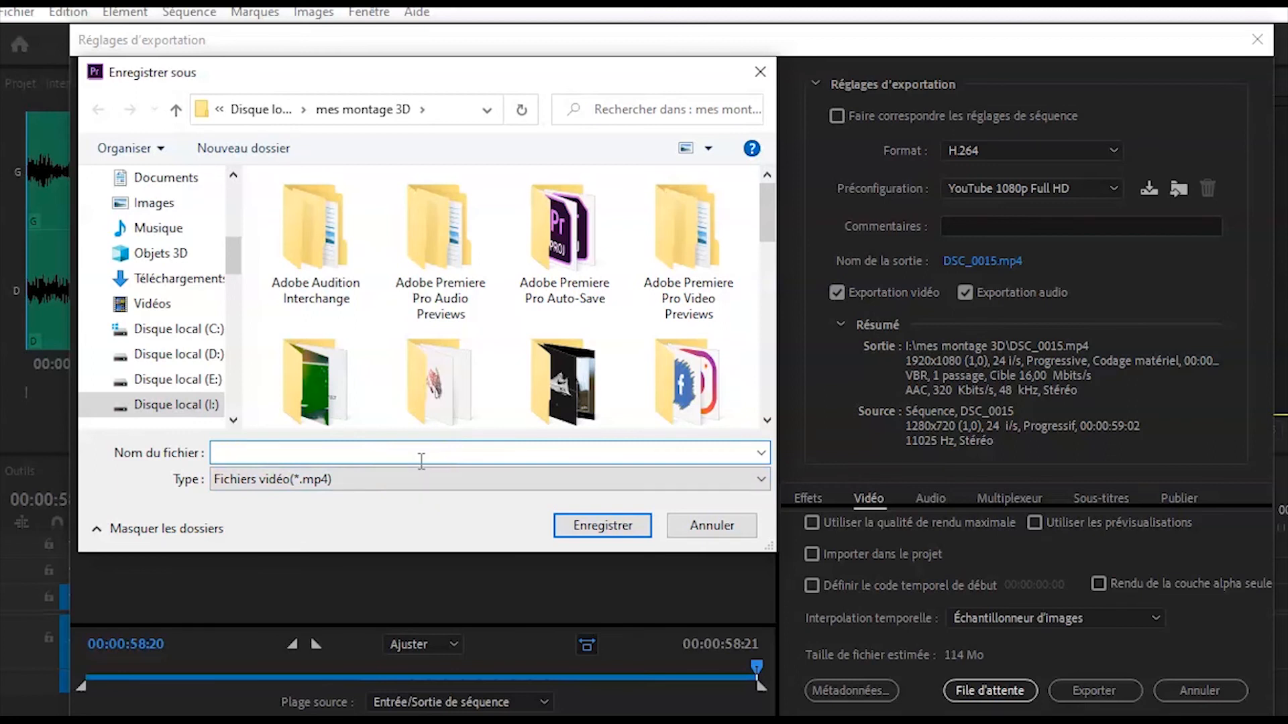
text(intervien narcisse)
- Set the output location to MES VIDEOS TUTO\rush\rendu on drive I: and start the export
scroll(530, 349, down, 5)
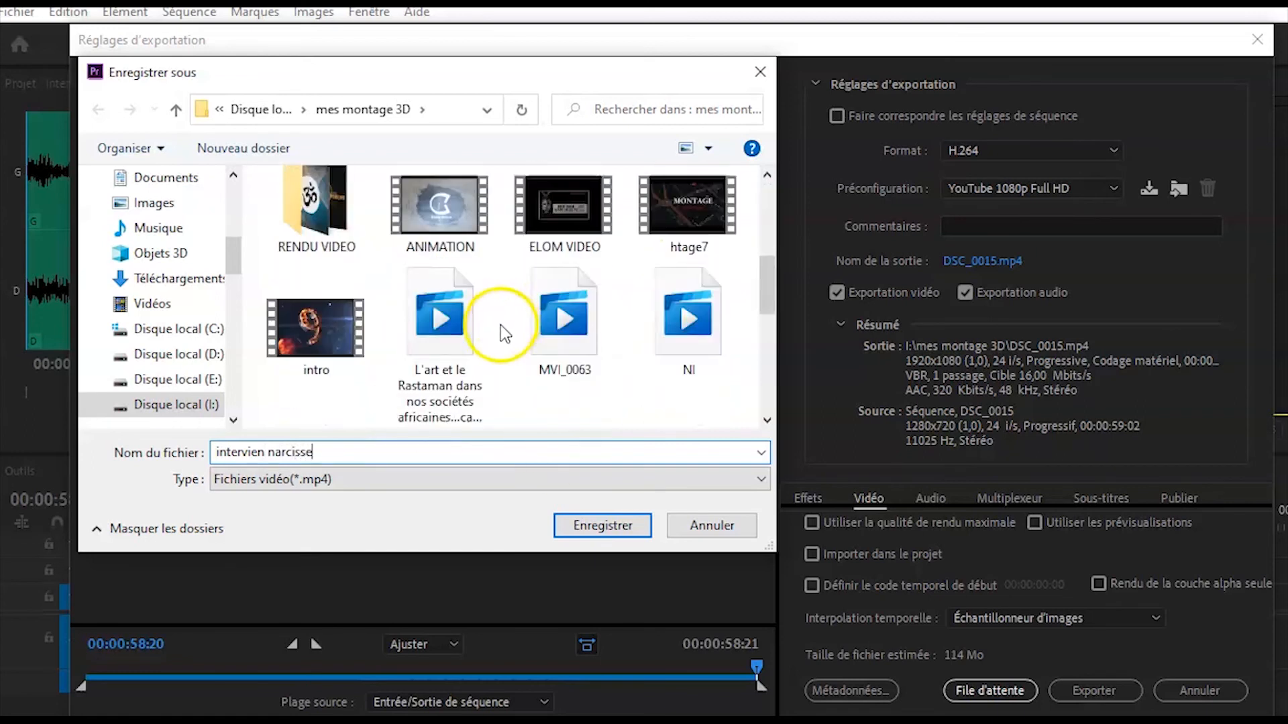
click(193, 408)
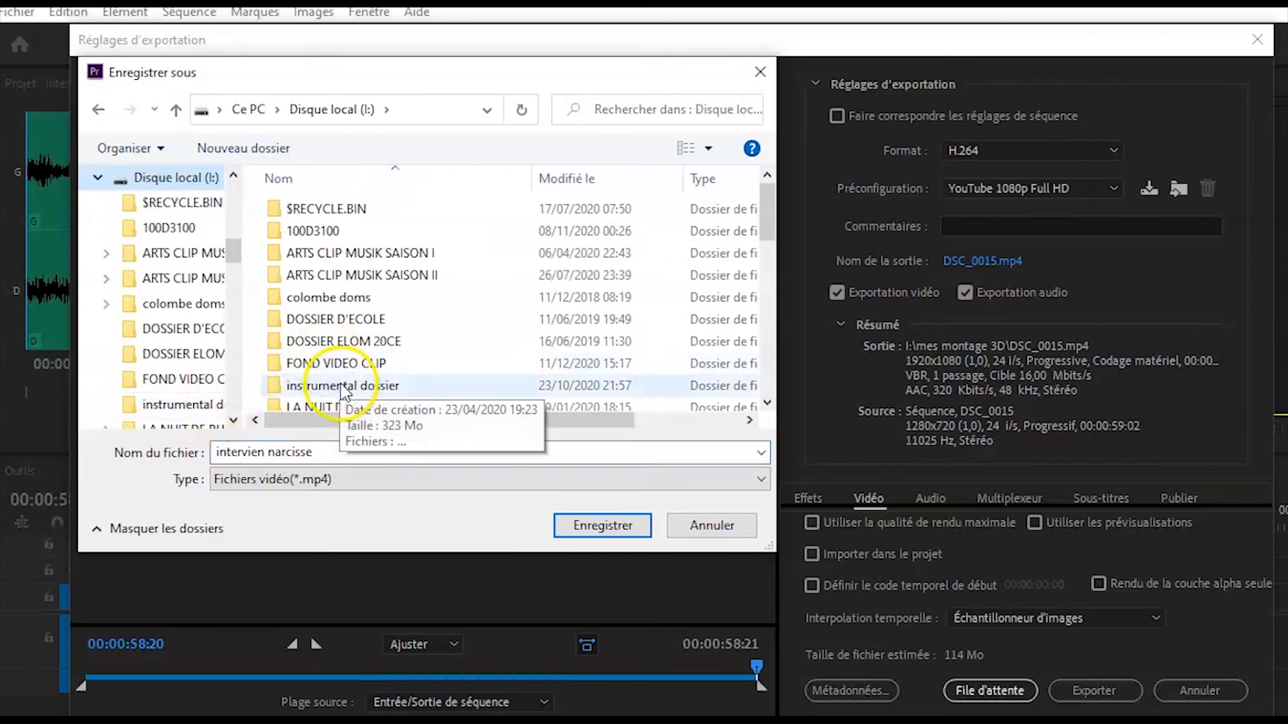
scroll(343, 360, down, 1)
scroll(347, 369, down, 3)
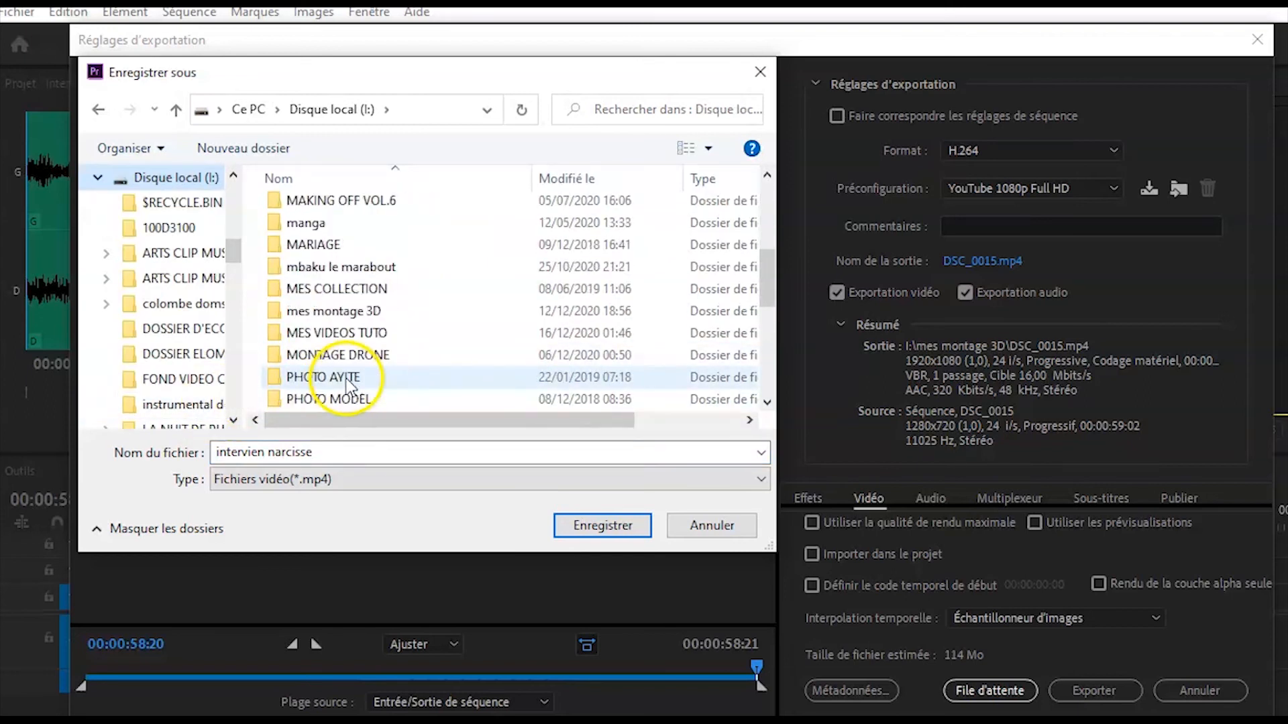
double_click(348, 332)
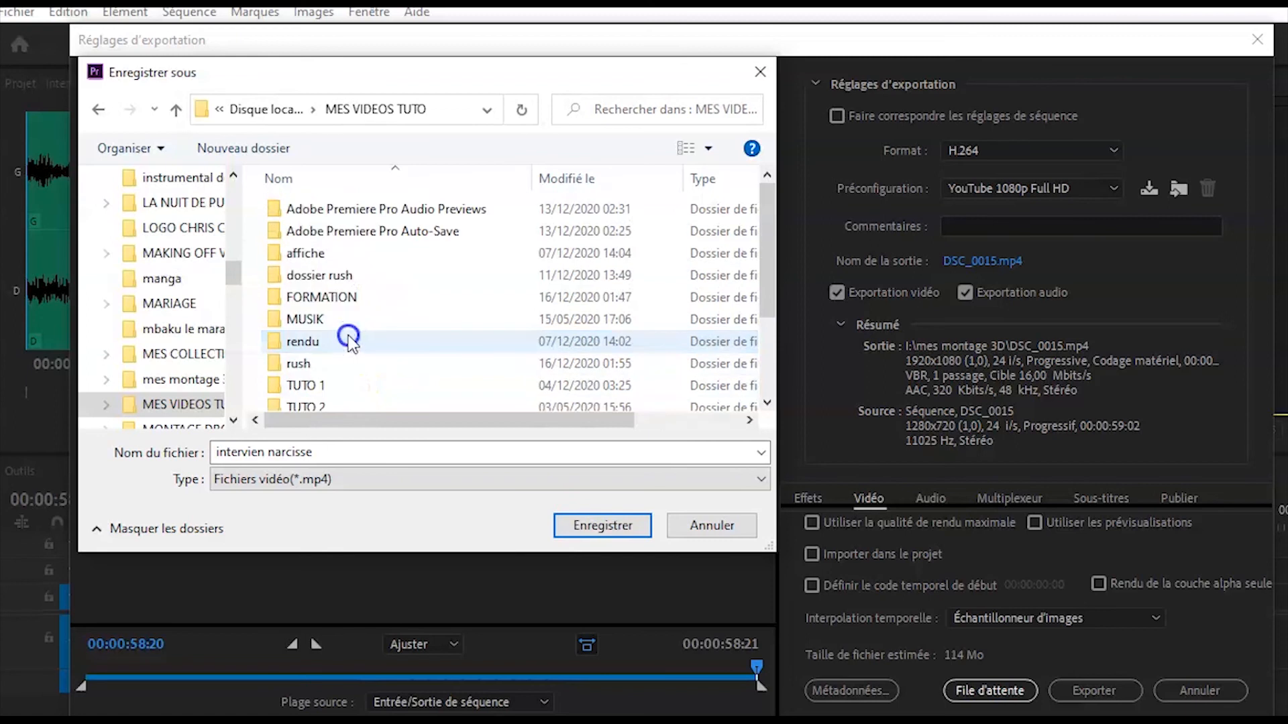
scroll(348, 339, down, 1)
double_click(325, 333)
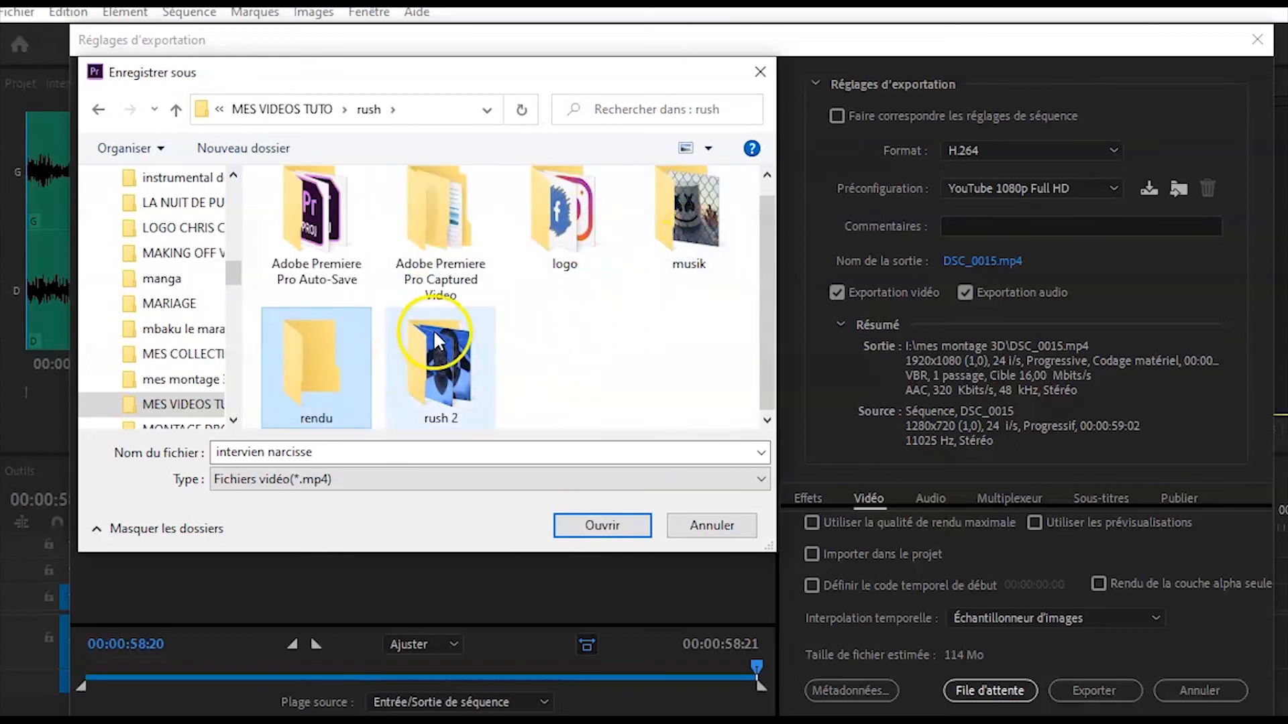
double_click(319, 365)
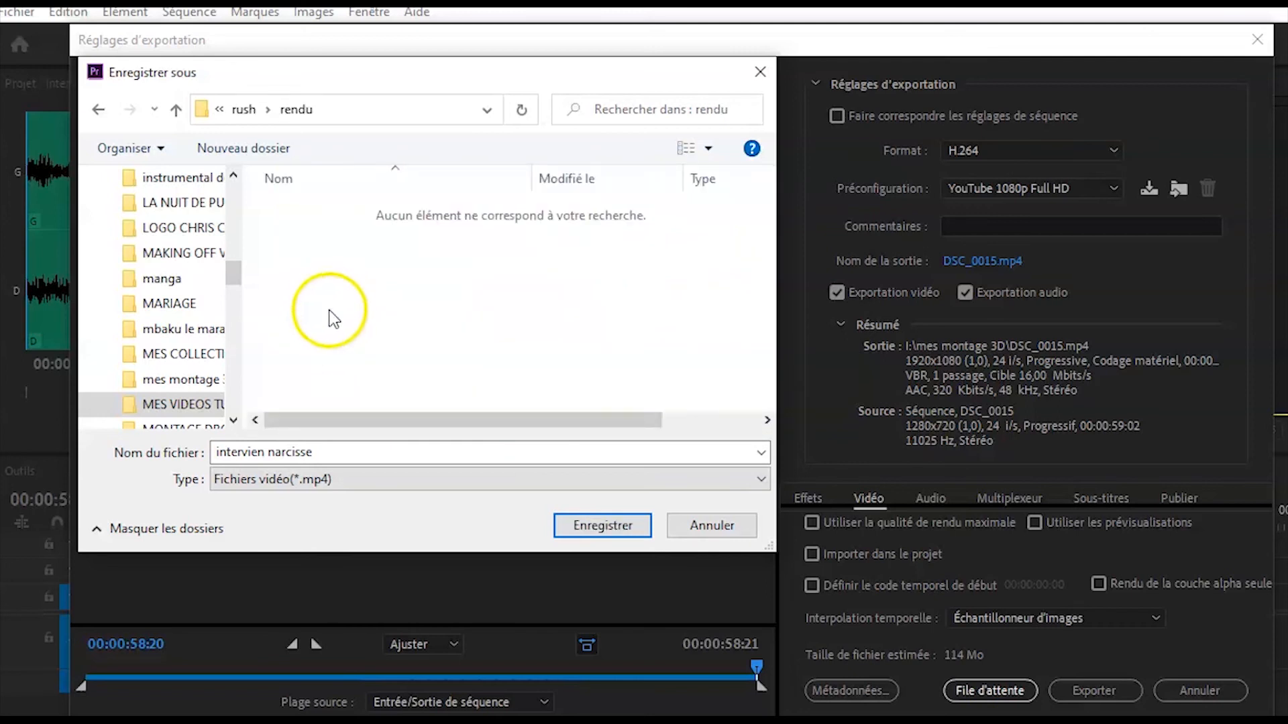
click(617, 530)
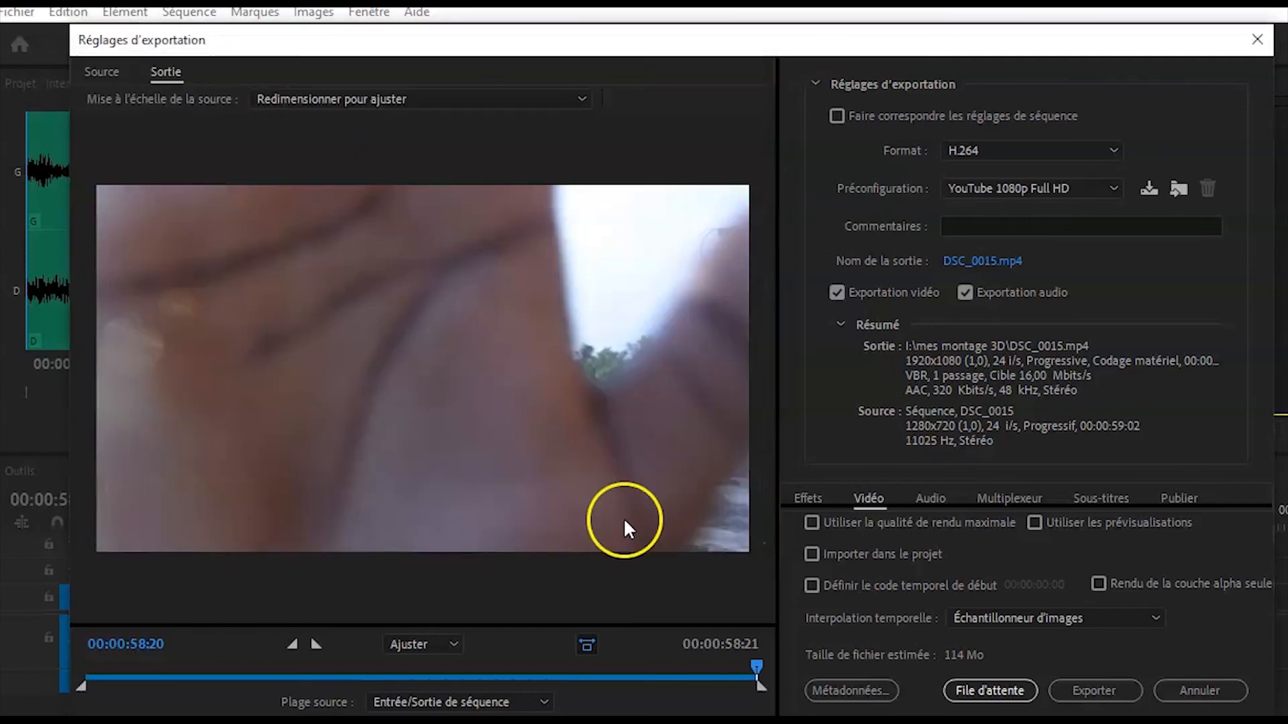
click(1107, 692)
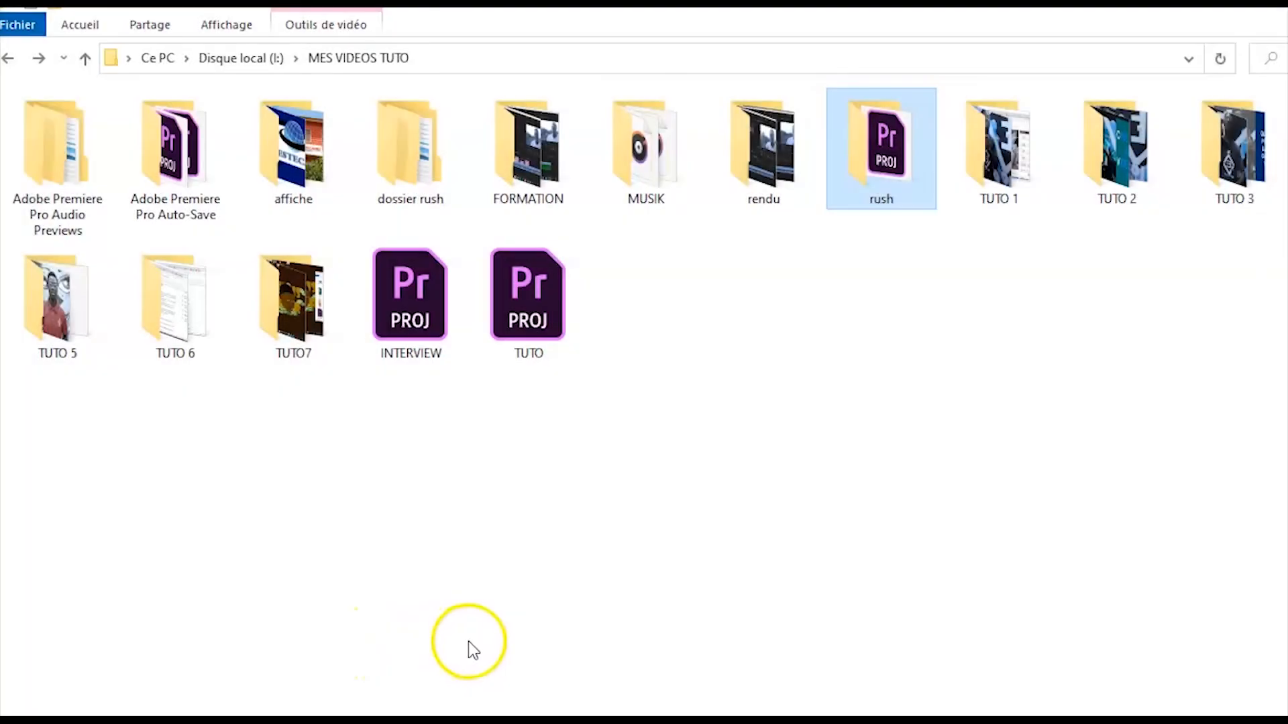
- In File Explorer, open the rendu folder inside rush and check the exported video's file details
double_click(880, 200)
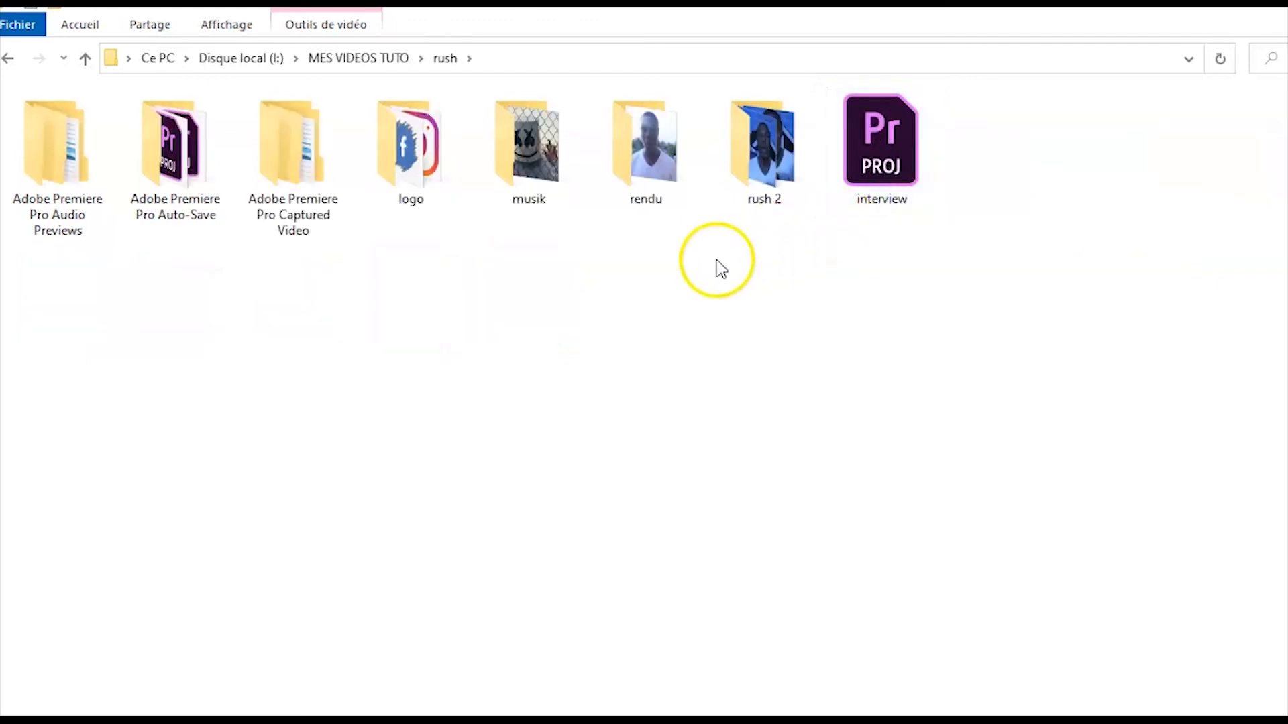
double_click(650, 168)
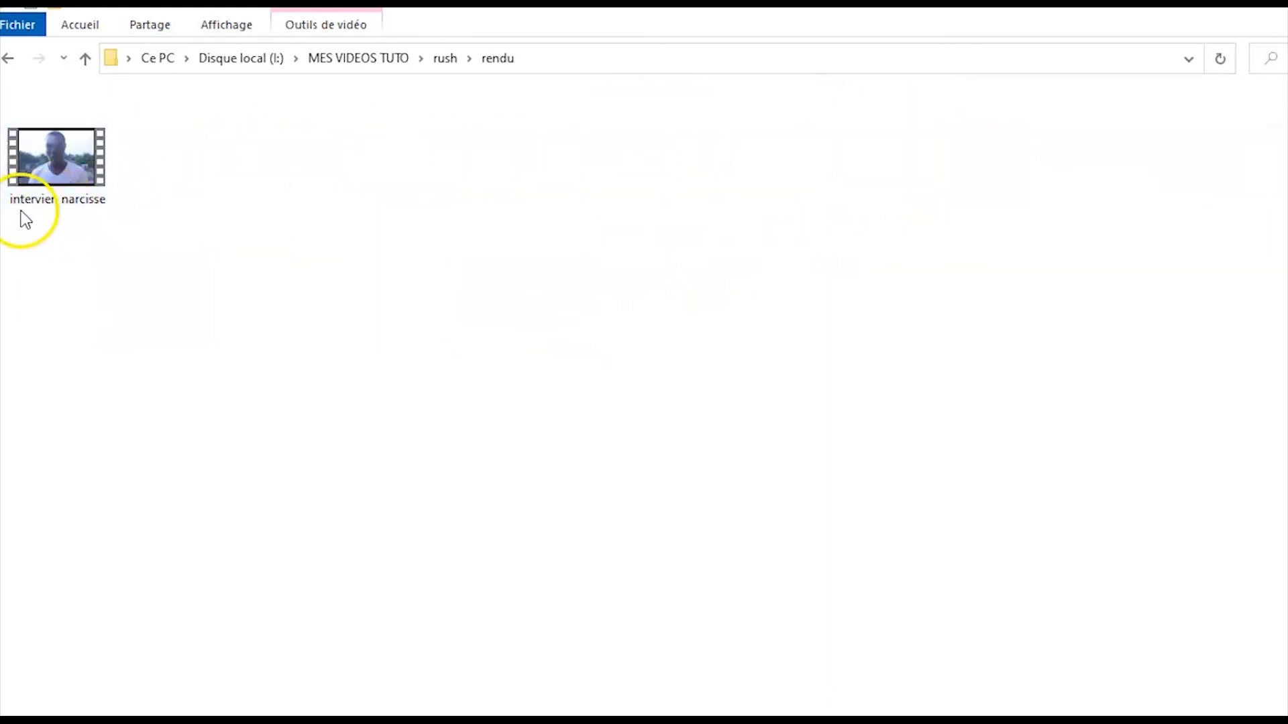
mouse_move(73, 194)
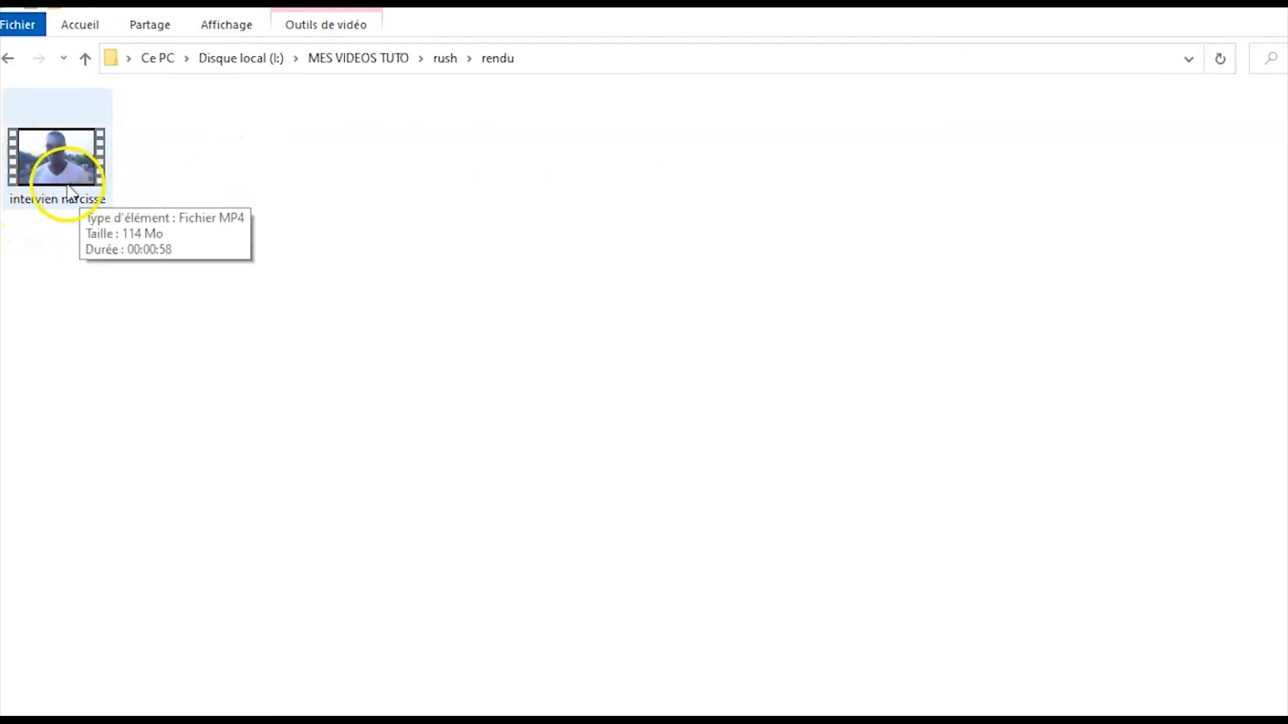